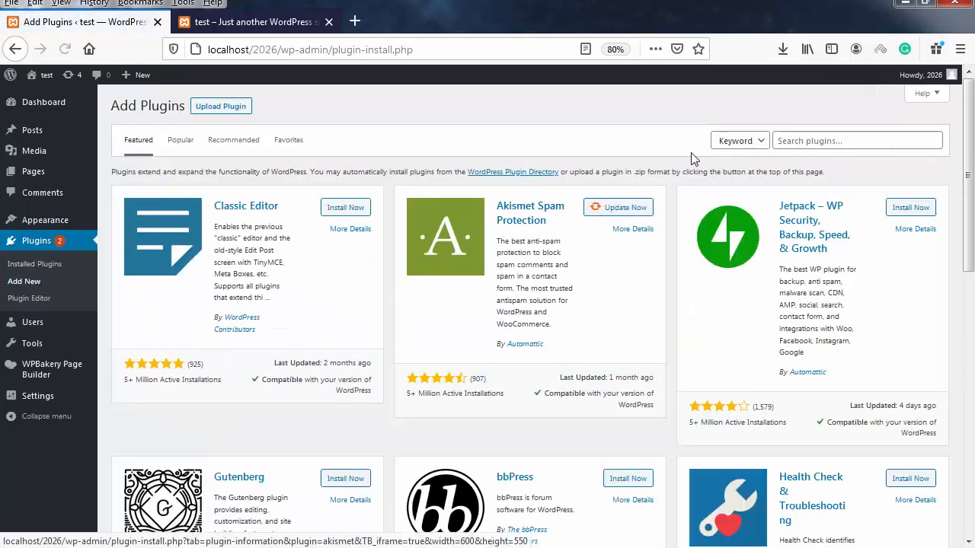
Search the plugin directory for woocommerce
{"action": "left_click", "coordinate": [808, 139]}
{"action": "type", "text": "woo"}
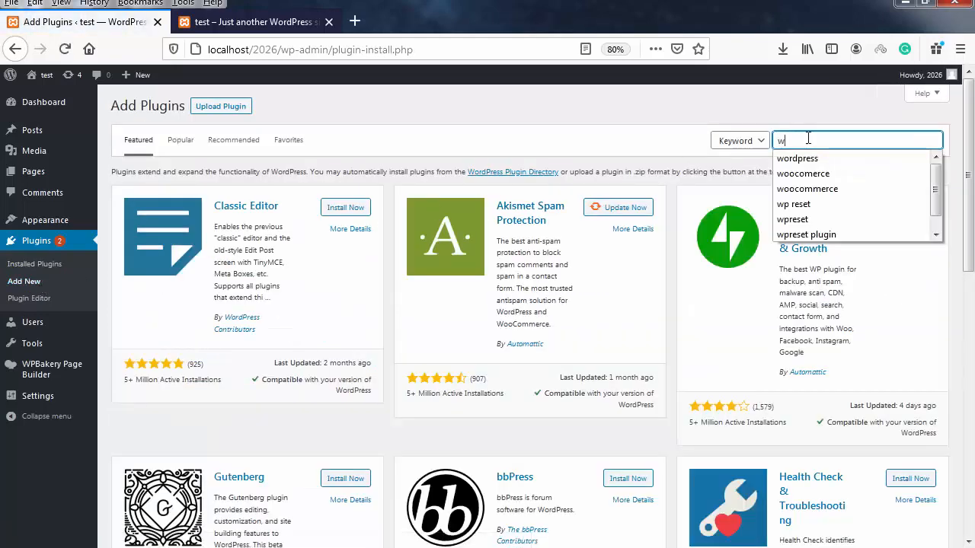
{"action": "key", "text": "Down"}
{"action": "key", "text": "Down"}
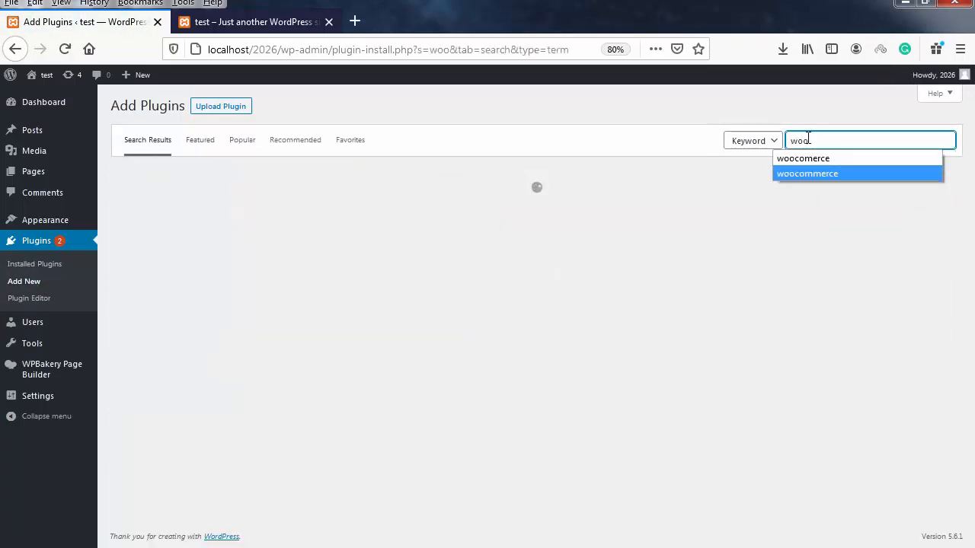
{"action": "key", "text": "Return"}
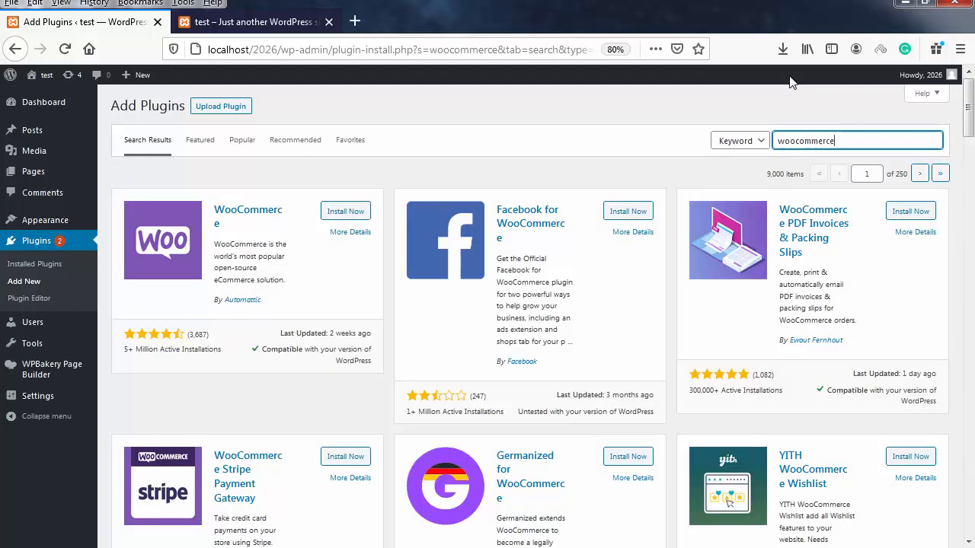
Install and activate the WooCommerce plugin by Automattic
{"action": "left_click", "coordinate": [336, 217]}
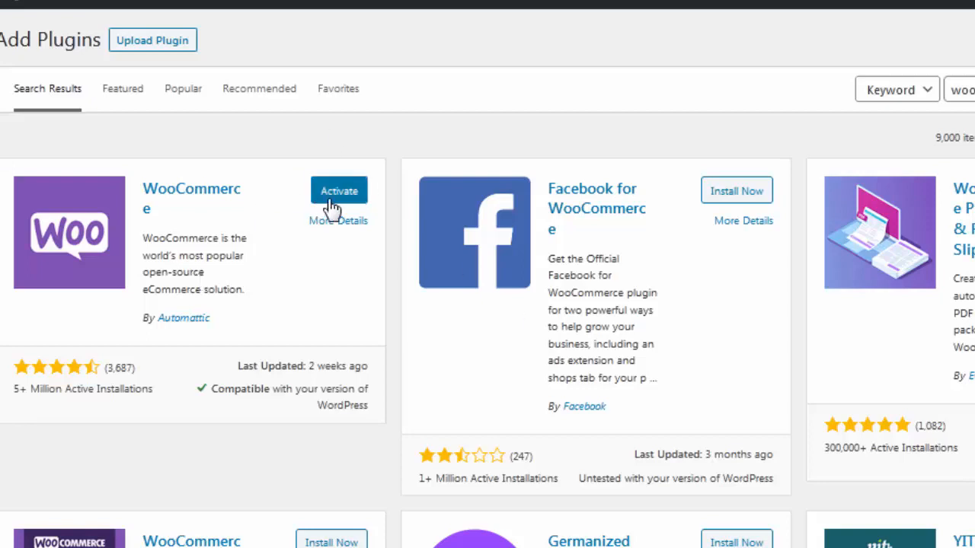
{"action": "left_click", "coordinate": [336, 193]}
{"action": "scroll", "coordinate": [269, 237], "scroll_direction": "down", "scroll_amount": 4}
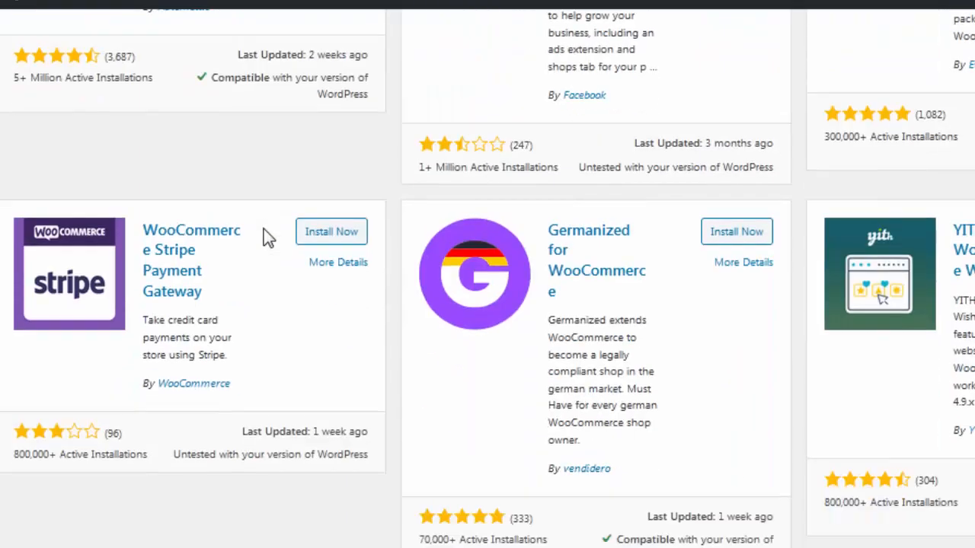
{"action": "scroll", "coordinate": [263, 228], "scroll_direction": "up", "scroll_amount": 4}
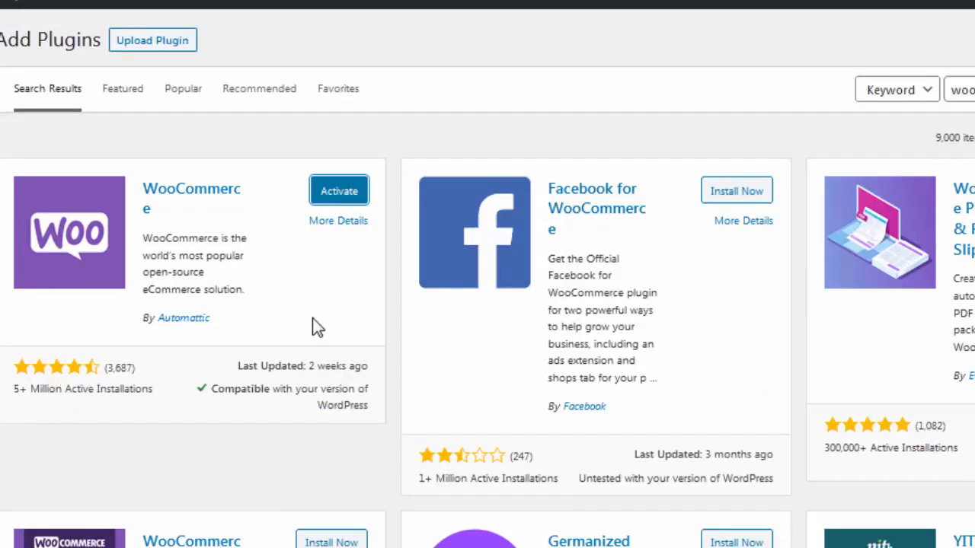
{"action": "scroll", "coordinate": [311, 315], "scroll_direction": "down", "scroll_amount": 3}
{"action": "scroll", "coordinate": [311, 315], "scroll_direction": "up", "scroll_amount": 3}
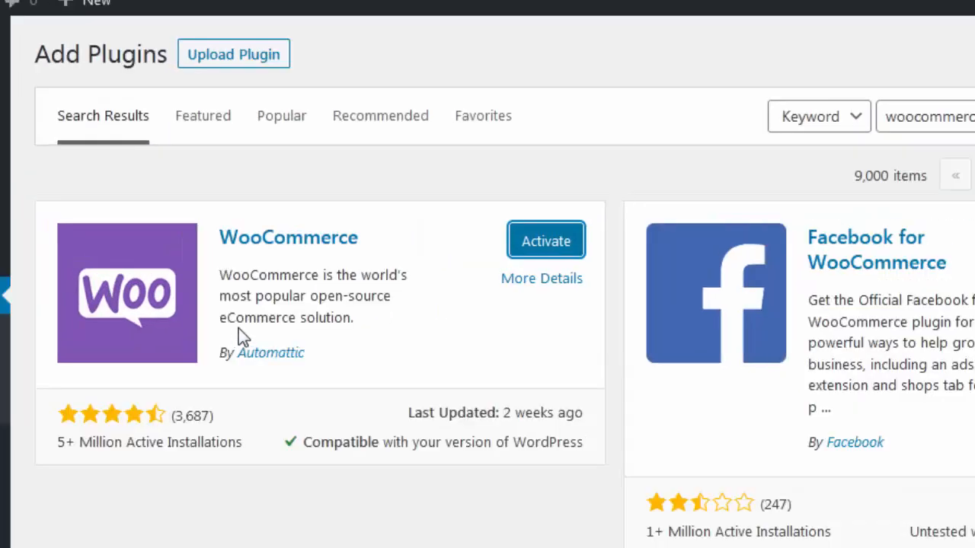
{"action": "scroll", "coordinate": [257, 312], "scroll_direction": "down", "scroll_amount": 7}
{"action": "scroll", "coordinate": [256, 313], "scroll_direction": "up", "scroll_amount": 7}
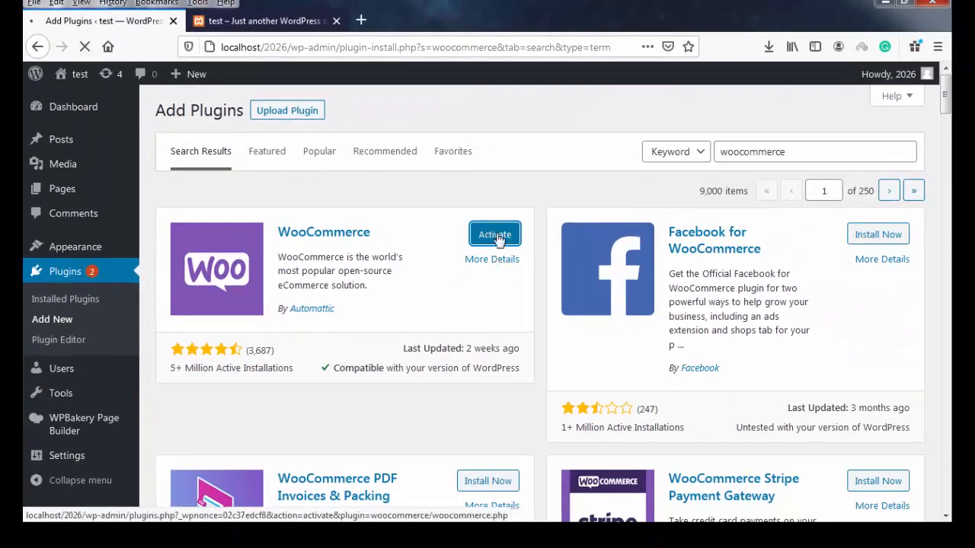
{"action": "scroll", "coordinate": [379, 307], "scroll_direction": "down", "scroll_amount": 7}
{"action": "scroll", "coordinate": [378, 307], "scroll_direction": "up", "scroll_amount": 7}
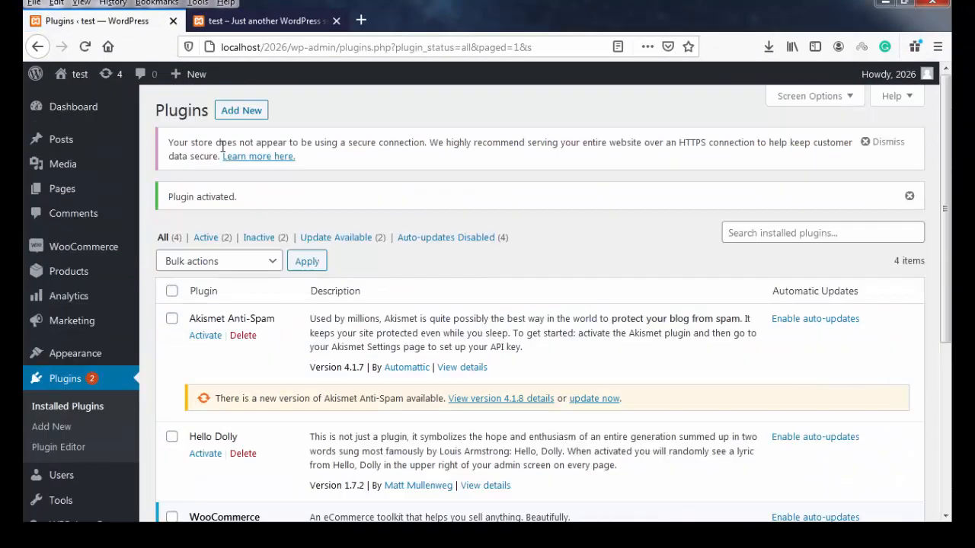
Check the installed plugins list and open the WooCommerce home page to start its setup wizard
{"action": "scroll", "coordinate": [482, 196], "scroll_direction": "down", "scroll_amount": 5}
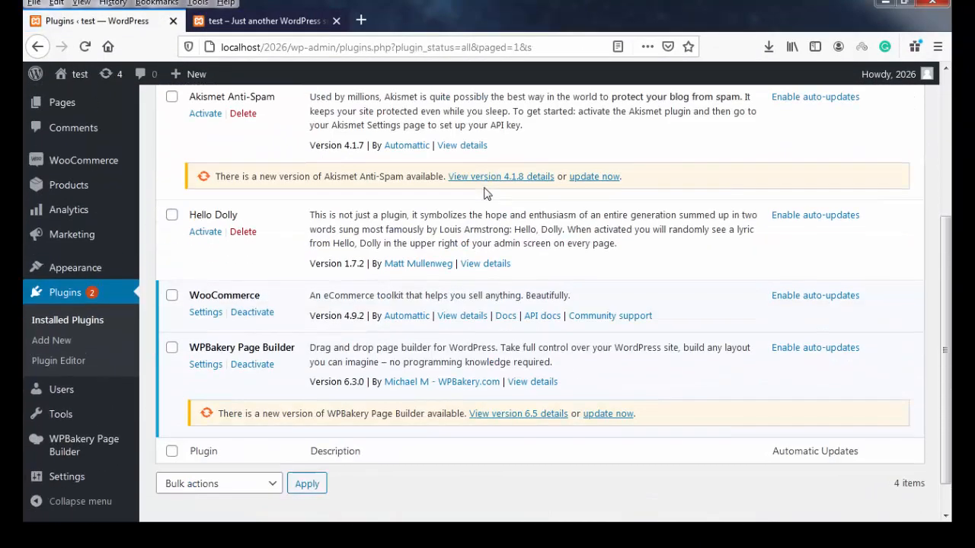
{"action": "scroll", "coordinate": [305, 228], "scroll_direction": "up", "scroll_amount": 1}
{"action": "mouse_move", "coordinate": [76, 234]}
{"action": "left_click", "coordinate": [161, 238]}
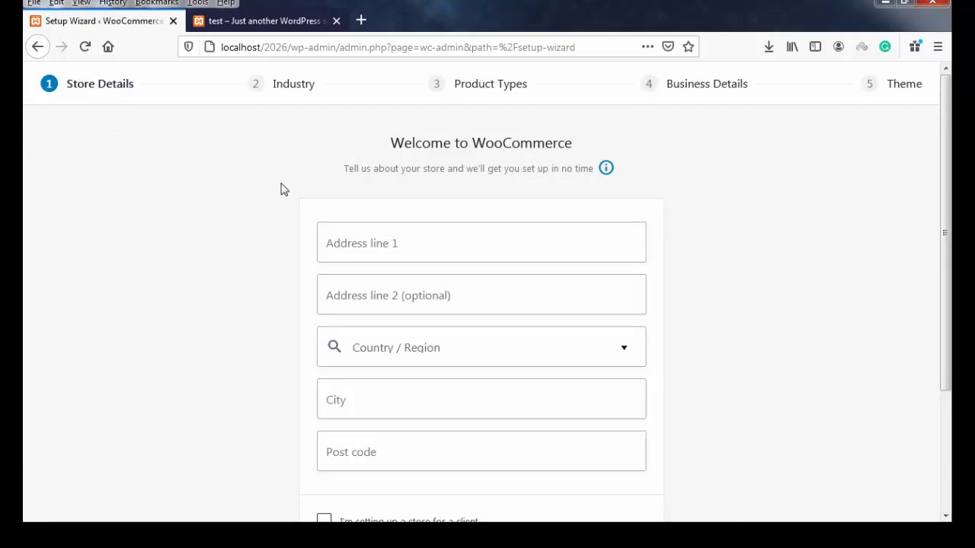
Enter the store's first address line and select its Bangladesh district as the country and region
{"action": "left_click", "coordinate": [395, 234]}
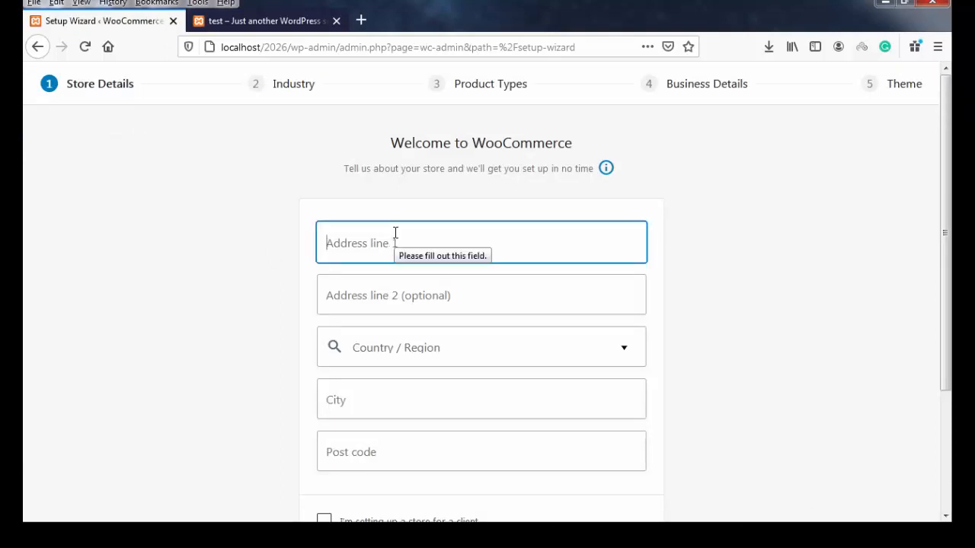
{"action": "type", "text": "Gazipur, dhaka , Bangladesh"}
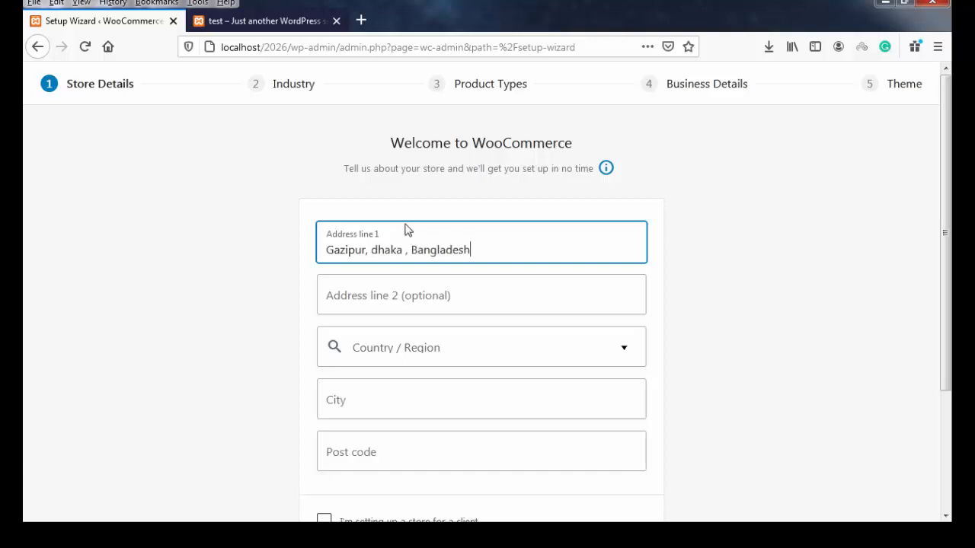
{"action": "left_click", "coordinate": [415, 355]}
{"action": "type", "text": "bang"}
{"action": "scroll", "coordinate": [368, 463], "scroll_direction": "down", "scroll_amount": 10}
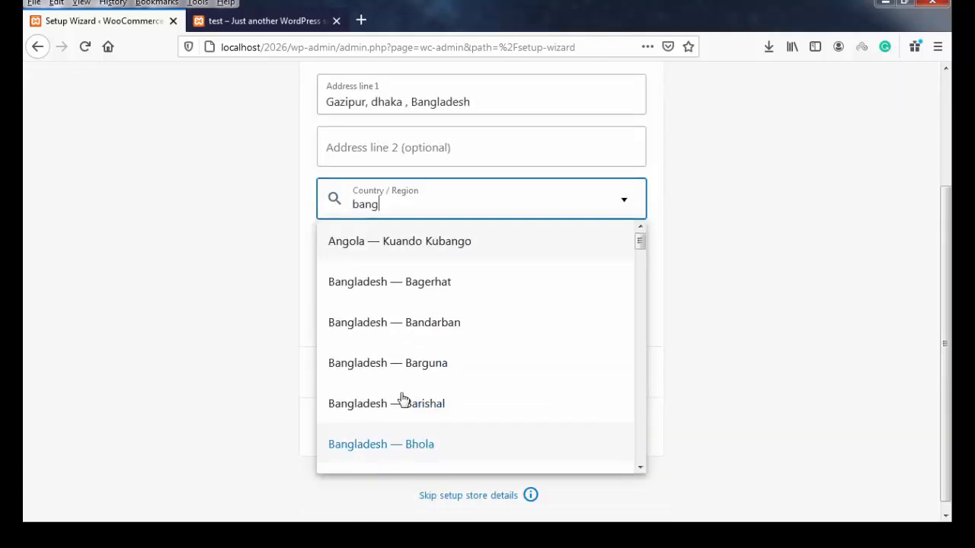
{"action": "left_click", "coordinate": [409, 375]}
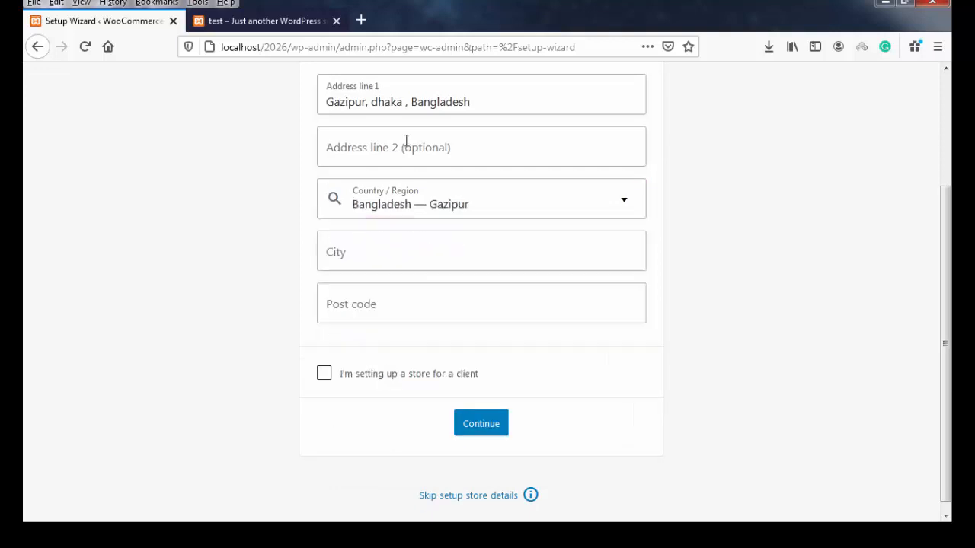
Capitalise the city name in the first address line and fill in the store's city and post code
{"action": "left_click", "coordinate": [376, 102]}
{"action": "key", "text": "BackSpace"}
{"action": "type", "text": "D"}
{"action": "left_click", "coordinate": [402, 261]}
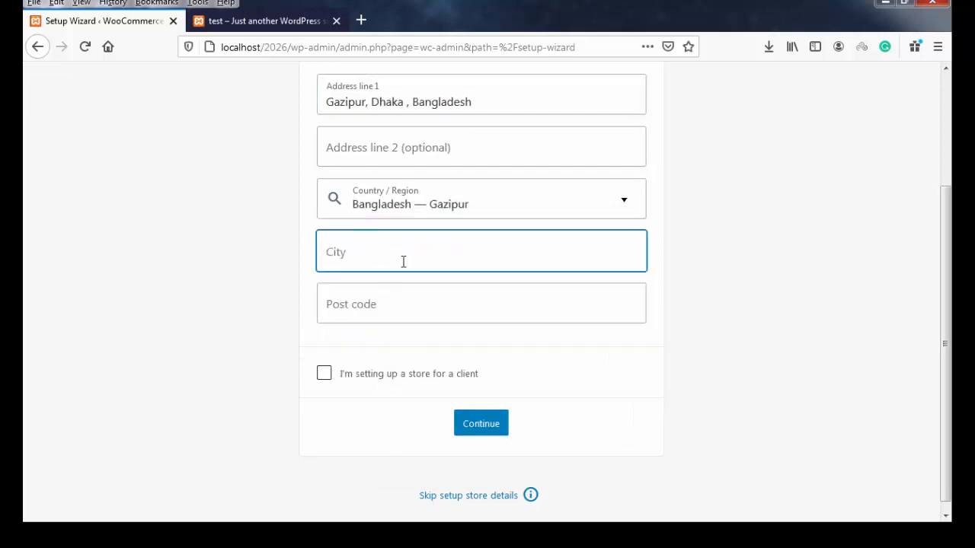
{"action": "type", "text": "Gazipur"}
{"action": "left_click", "coordinate": [399, 300]}
{"action": "type", "text": "14"}
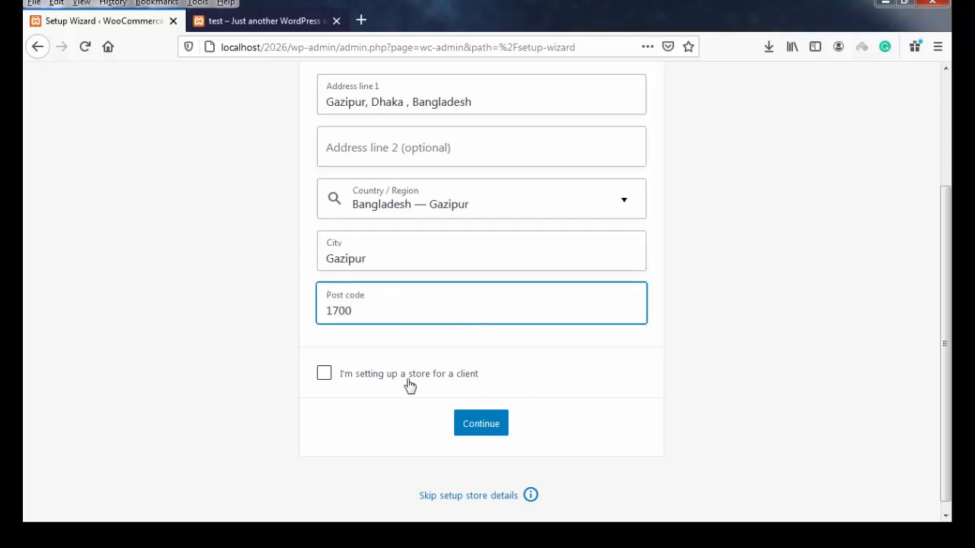
Submit the store details with usage tracking accepted, and set the store's industry to Other
{"action": "left_click", "coordinate": [486, 425]}
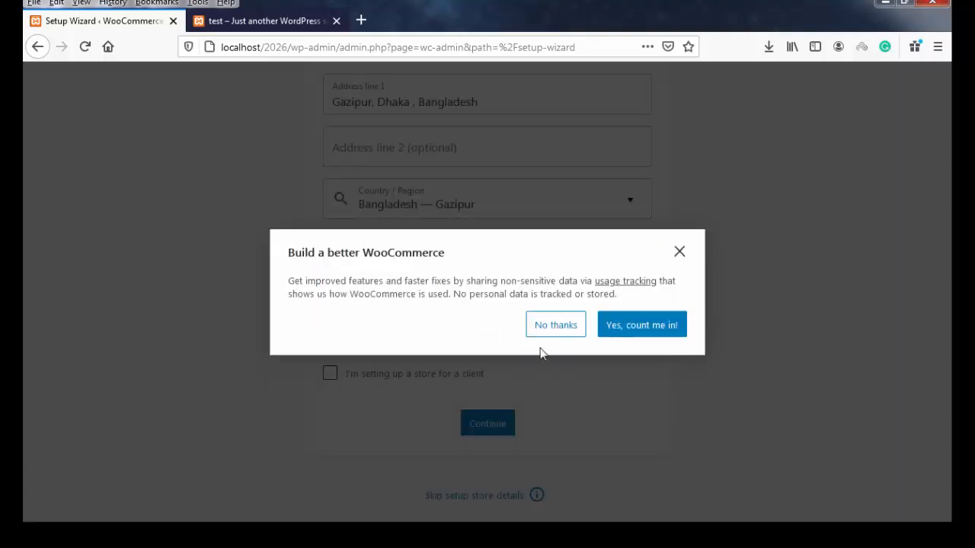
{"action": "left_click", "coordinate": [637, 331]}
{"action": "left_click", "coordinate": [467, 425]}
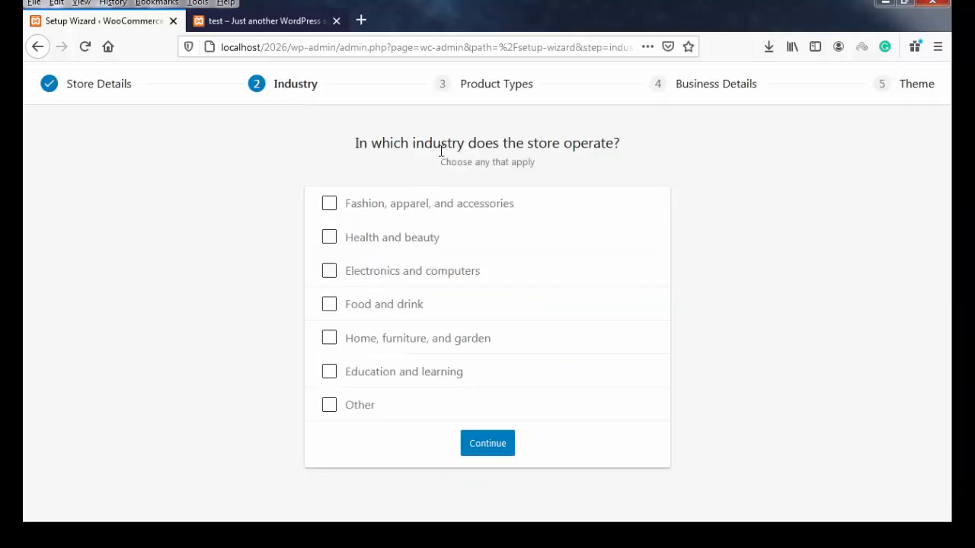
{"action": "left_click", "coordinate": [356, 406]}
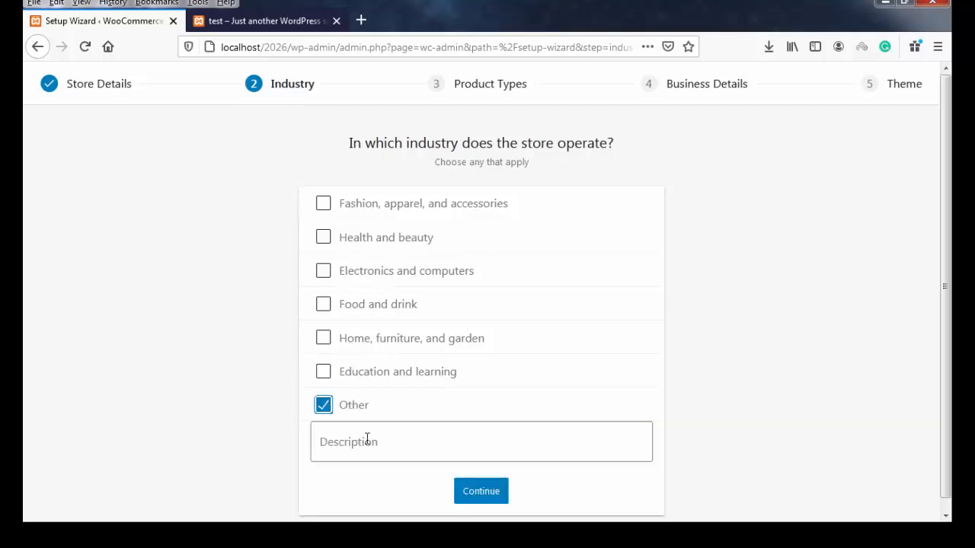
{"action": "left_click", "coordinate": [466, 487]}
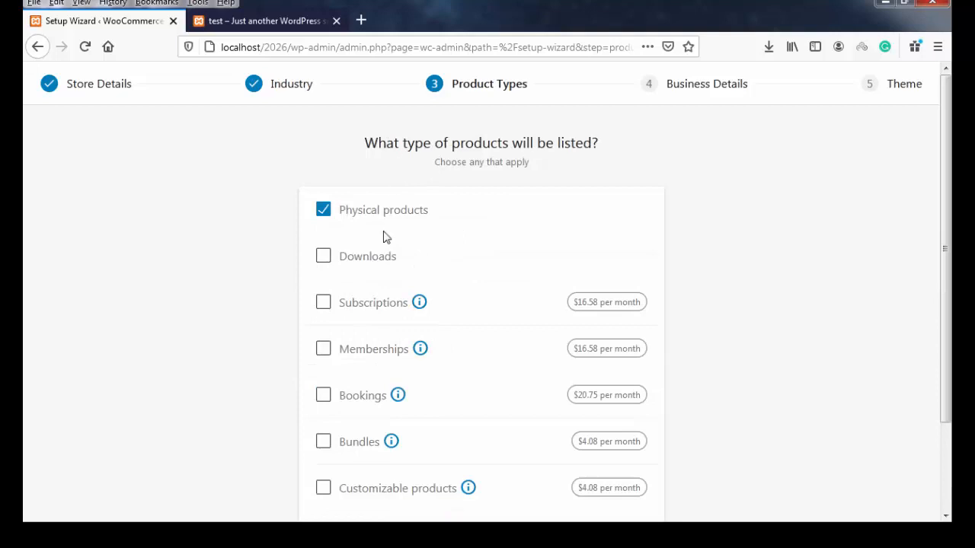
Add Downloads to the product types alongside Physical products, turn off monthly price display, and continue the wizard
{"action": "scroll", "coordinate": [381, 263], "scroll_direction": "down", "scroll_amount": 2}
{"action": "left_click", "coordinate": [323, 182]}
{"action": "left_click", "coordinate": [323, 228]}
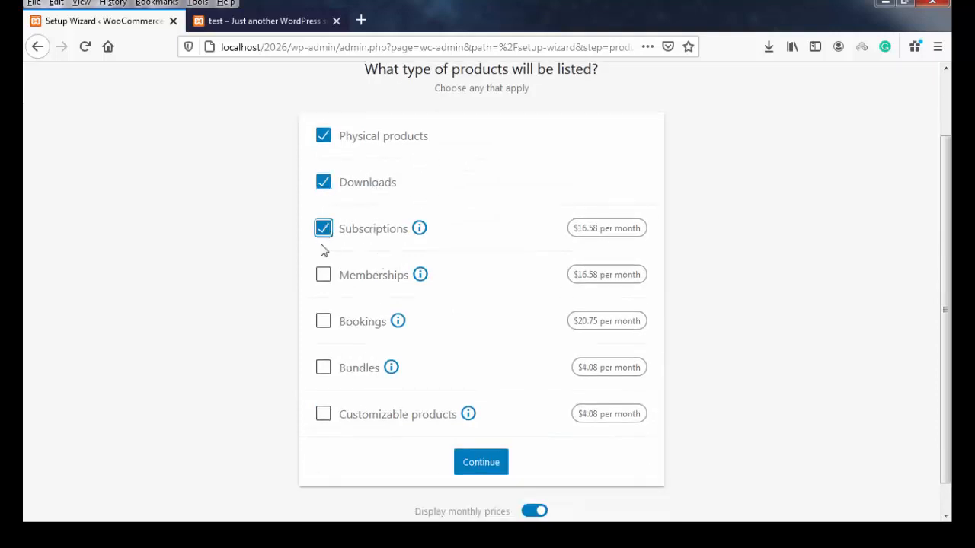
{"action": "left_click", "coordinate": [323, 230]}
{"action": "left_click", "coordinate": [238, 175]}
{"action": "scroll", "coordinate": [503, 477], "scroll_direction": "down", "scroll_amount": 1}
{"action": "left_click", "coordinate": [531, 481]}
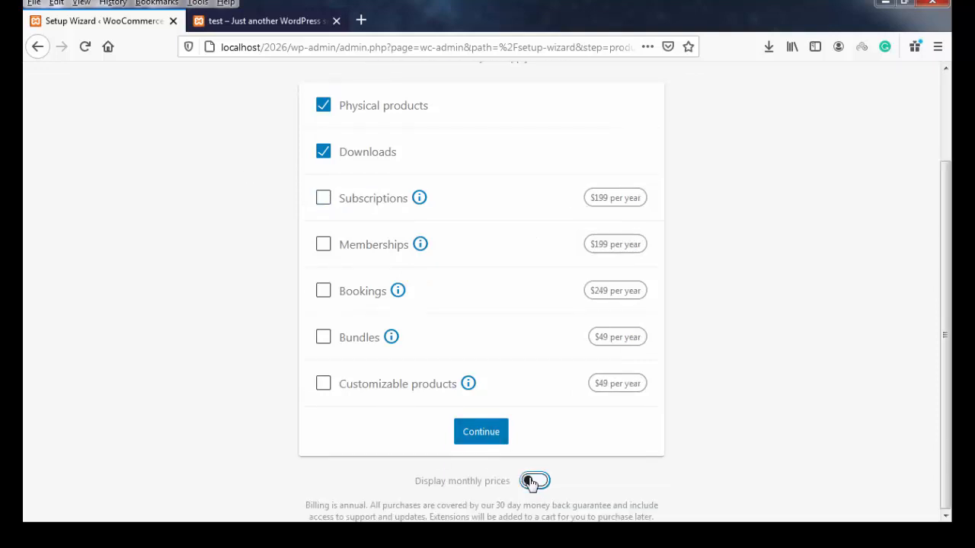
{"action": "left_click", "coordinate": [464, 434]}
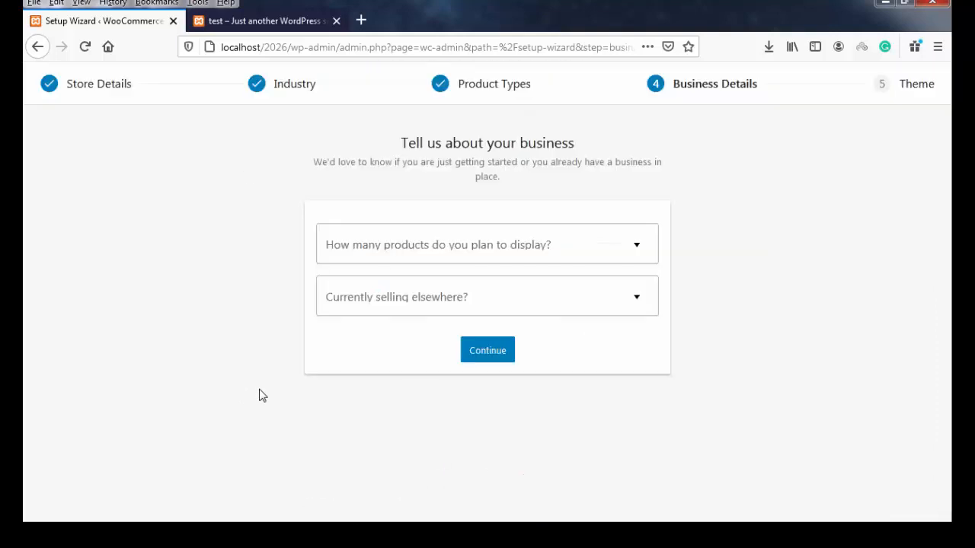
Set the planned number of products to 1,000+ and answer No to currently selling elsewhere
{"action": "left_click", "coordinate": [607, 254]}
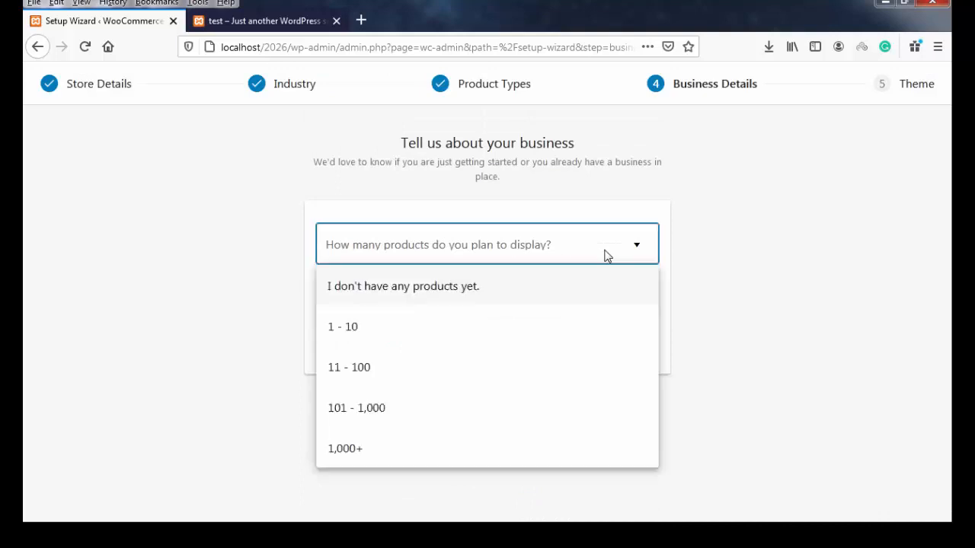
{"action": "left_click", "coordinate": [348, 452]}
{"action": "left_click", "coordinate": [500, 299]}
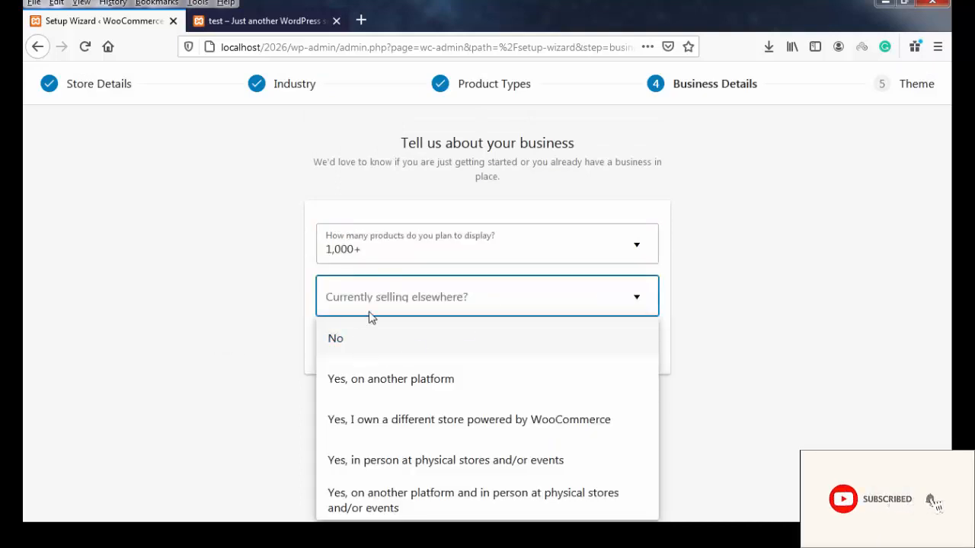
{"action": "left_click", "coordinate": [376, 349]}
Turn off the Facebook, Mailchimp, Creative Mail and Google Ads extensions and submit the business details
{"action": "scroll", "coordinate": [407, 294], "scroll_direction": "down", "scroll_amount": 3}
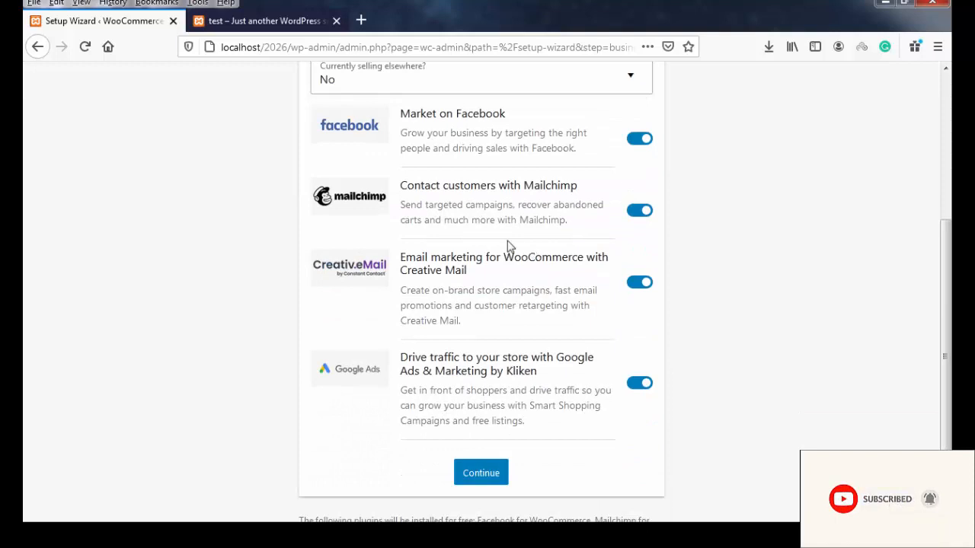
{"action": "left_click", "coordinate": [639, 382]}
{"action": "left_click", "coordinate": [638, 282]}
{"action": "left_click", "coordinate": [639, 210]}
{"action": "left_click", "coordinate": [639, 138]}
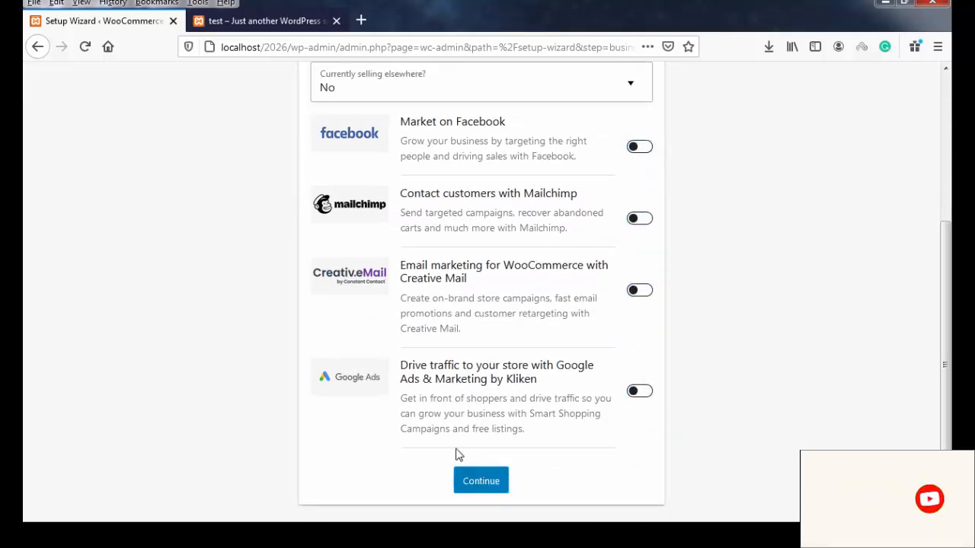
{"action": "left_click", "coordinate": [481, 472]}
Keep the active undershop theme and finish the wizard without the Jetpack and WooCommerce Shipping & Tax plugins
{"action": "scroll", "coordinate": [340, 376], "scroll_direction": "down", "scroll_amount": 3}
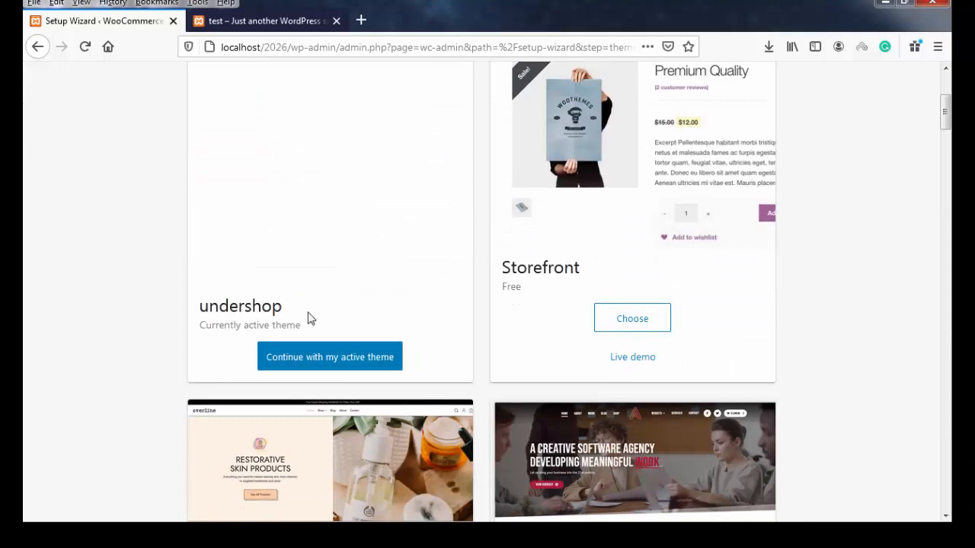
{"action": "left_click", "coordinate": [392, 359]}
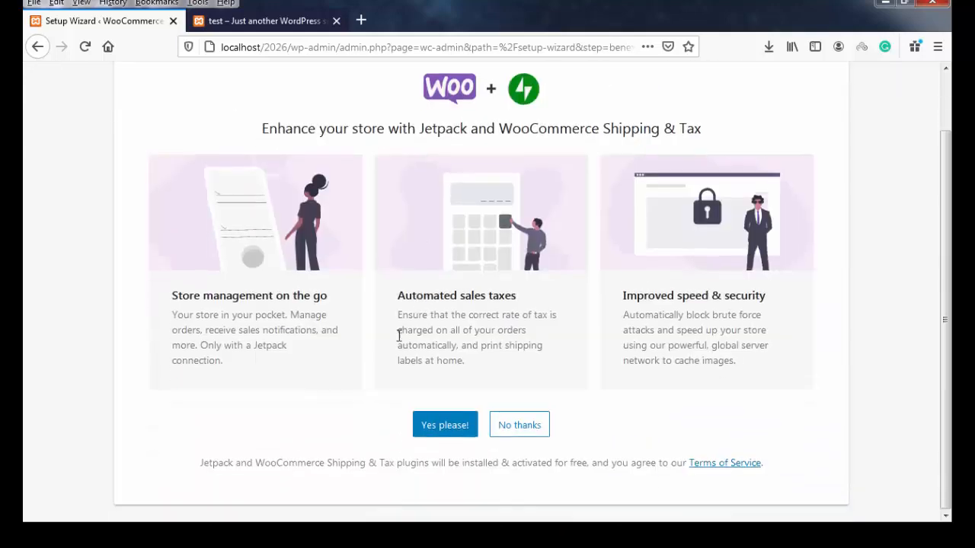
{"action": "left_click", "coordinate": [510, 424]}
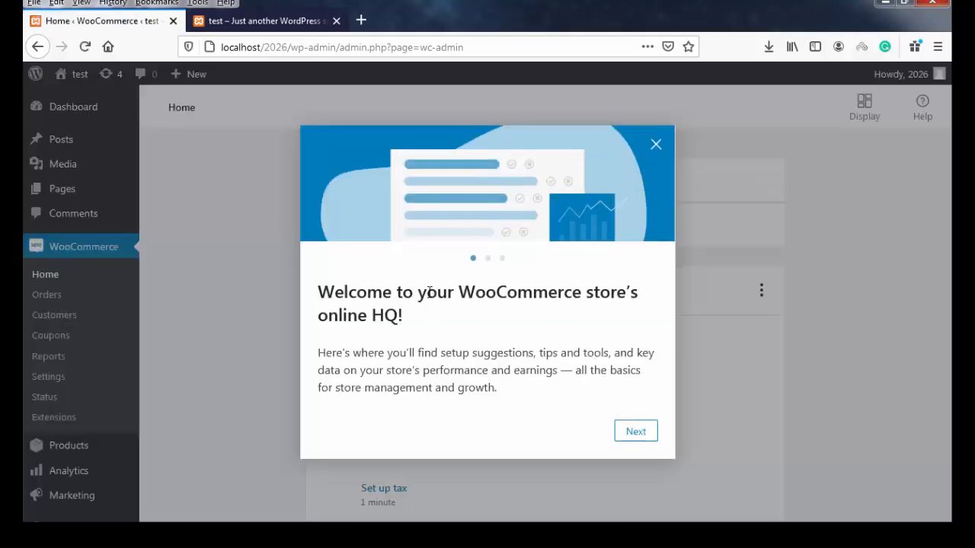
{"action": "left_click", "coordinate": [656, 149]}
Look through the setup tasks and notices on the WooCommerce home page and the admin sections the plugin adds
{"action": "scroll", "coordinate": [438, 266], "scroll_direction": "down", "scroll_amount": 3}
{"action": "scroll", "coordinate": [412, 285], "scroll_direction": "up", "scroll_amount": 2}
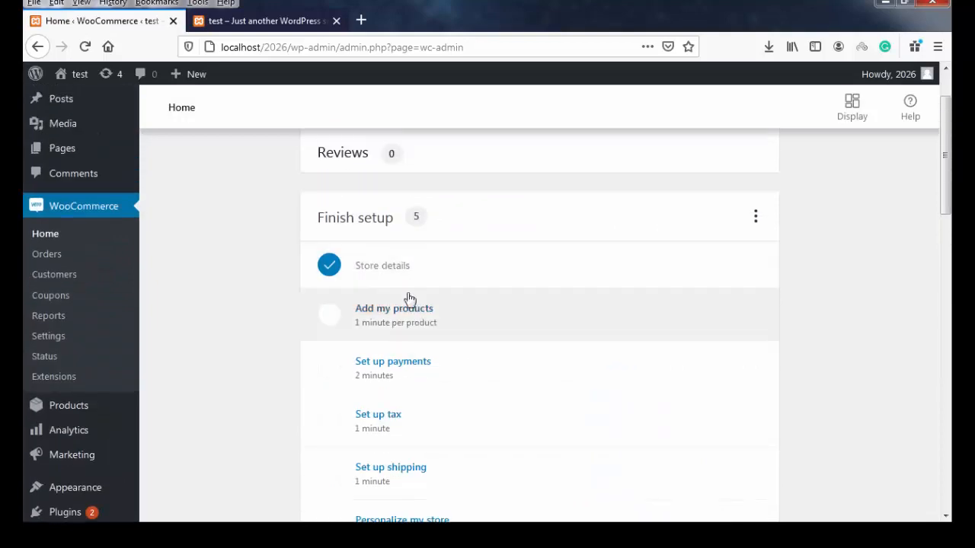
{"action": "scroll", "coordinate": [409, 298], "scroll_direction": "down", "scroll_amount": 5}
{"action": "scroll", "coordinate": [396, 305], "scroll_direction": "down", "scroll_amount": 9}
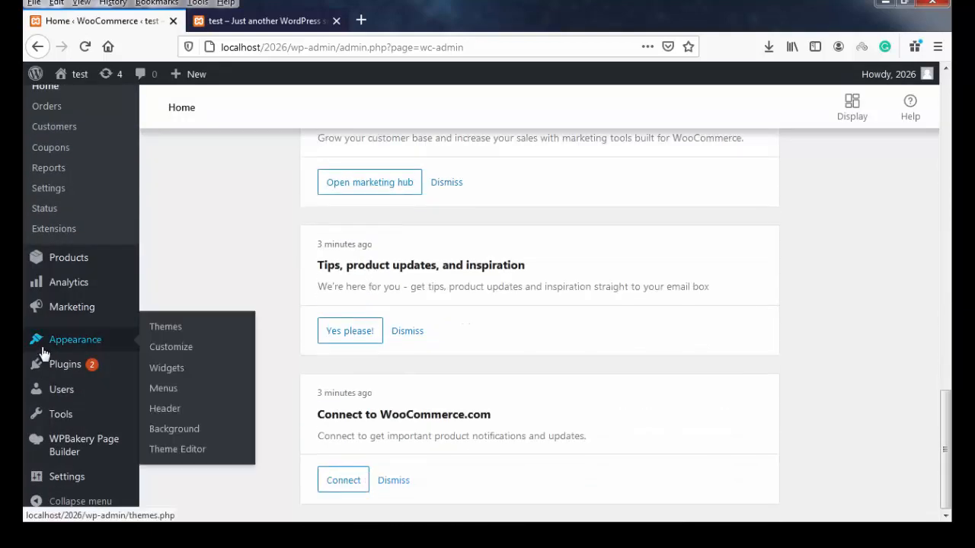
{"action": "scroll", "coordinate": [46, 286], "scroll_direction": "up", "scroll_amount": 3}
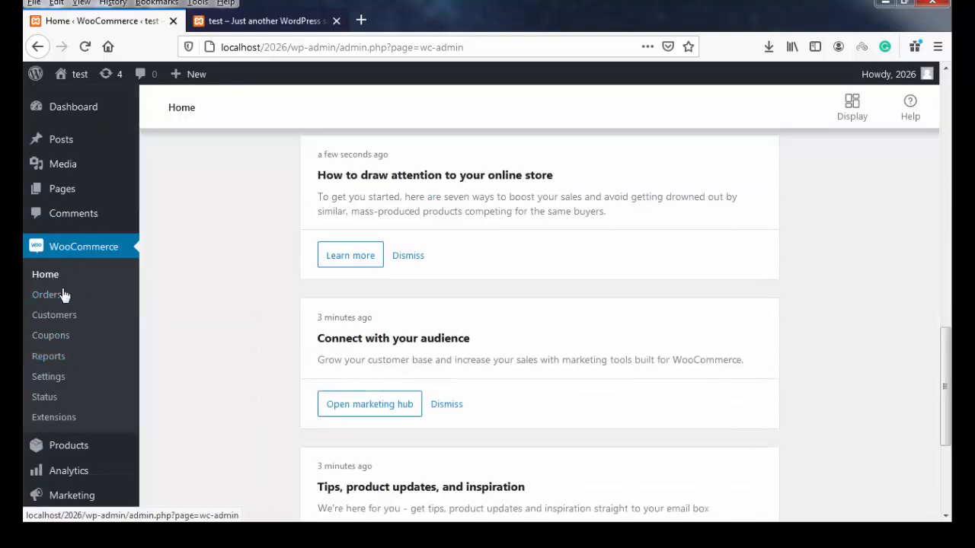
{"action": "scroll", "coordinate": [450, 268], "scroll_direction": "down", "scroll_amount": 3}
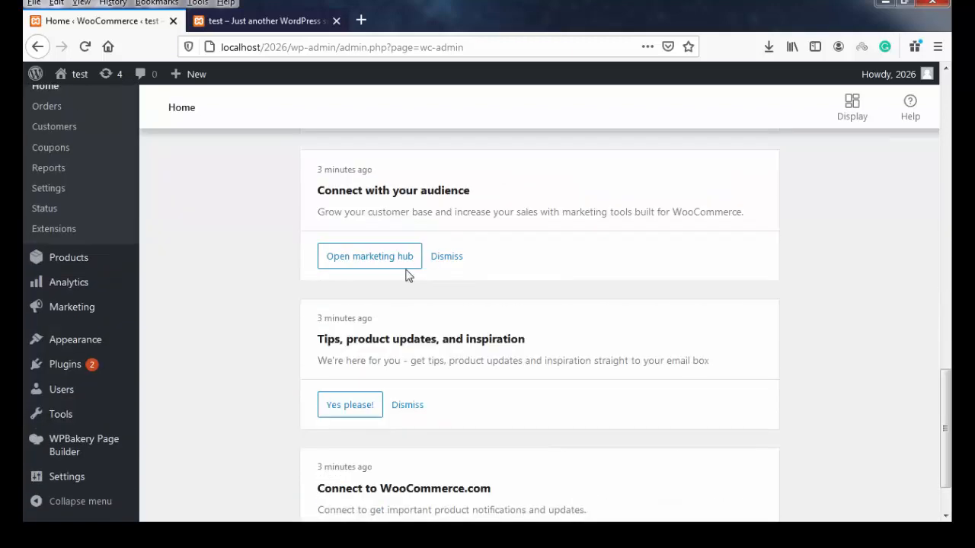
Open the Add my products setup task and go to the CSV product import page to look through it
{"action": "scroll", "coordinate": [407, 274], "scroll_direction": "up", "scroll_amount": 5}
{"action": "scroll", "coordinate": [404, 272], "scroll_direction": "up", "scroll_amount": 3}
{"action": "scroll", "coordinate": [337, 315], "scroll_direction": "down", "scroll_amount": 2}
{"action": "left_click", "coordinate": [337, 316]}
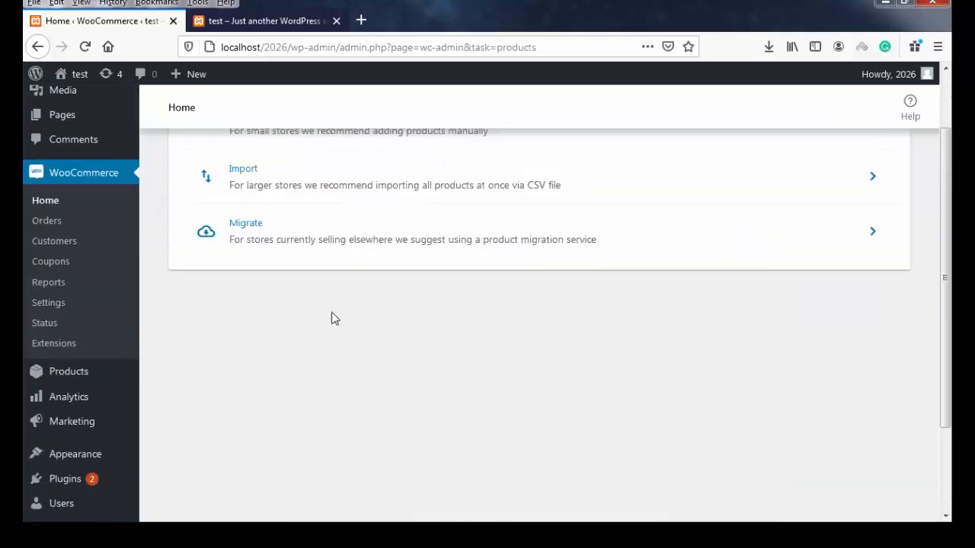
{"action": "scroll", "coordinate": [314, 221], "scroll_direction": "up", "scroll_amount": 2}
{"action": "left_click", "coordinate": [426, 254]}
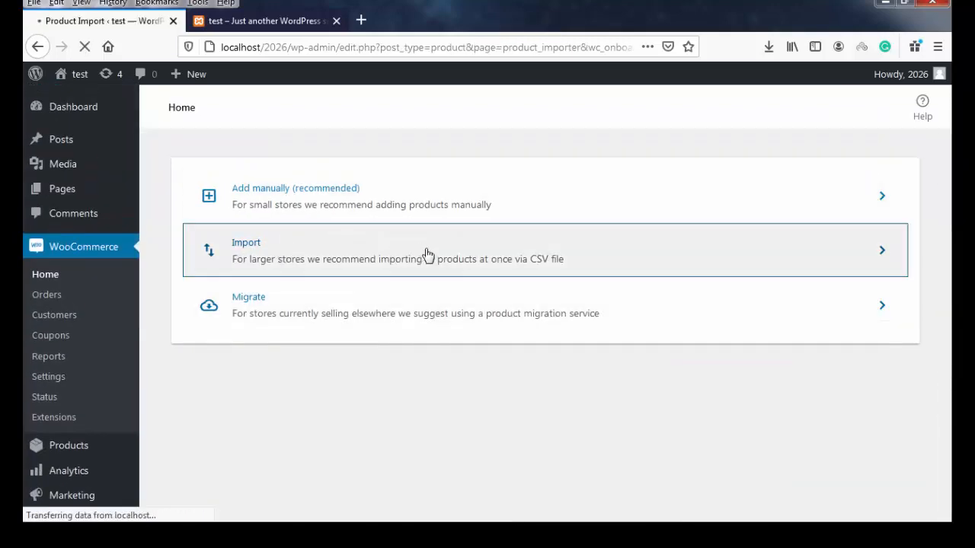
{"action": "scroll", "coordinate": [326, 344], "scroll_direction": "down", "scroll_amount": 3}
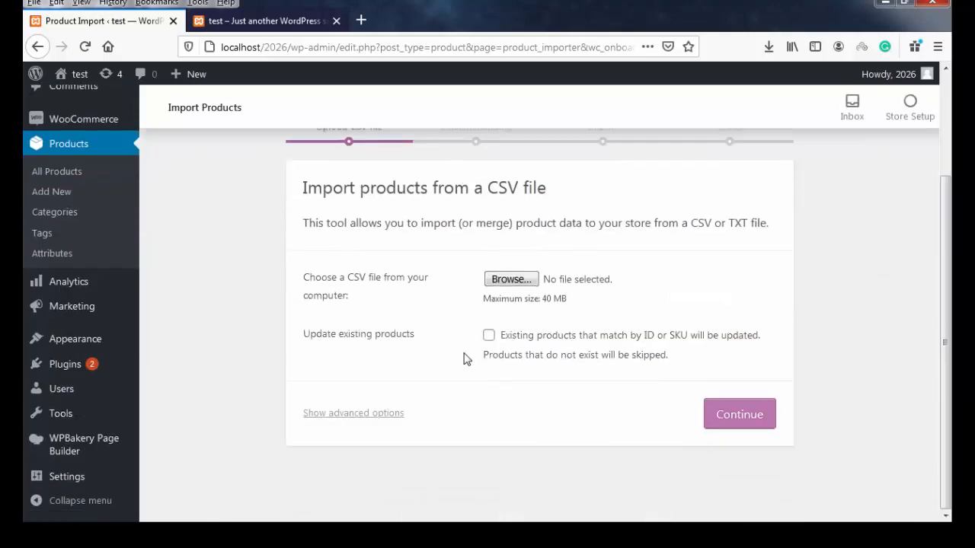
{"action": "scroll", "coordinate": [412, 274], "scroll_direction": "up", "scroll_amount": 3}
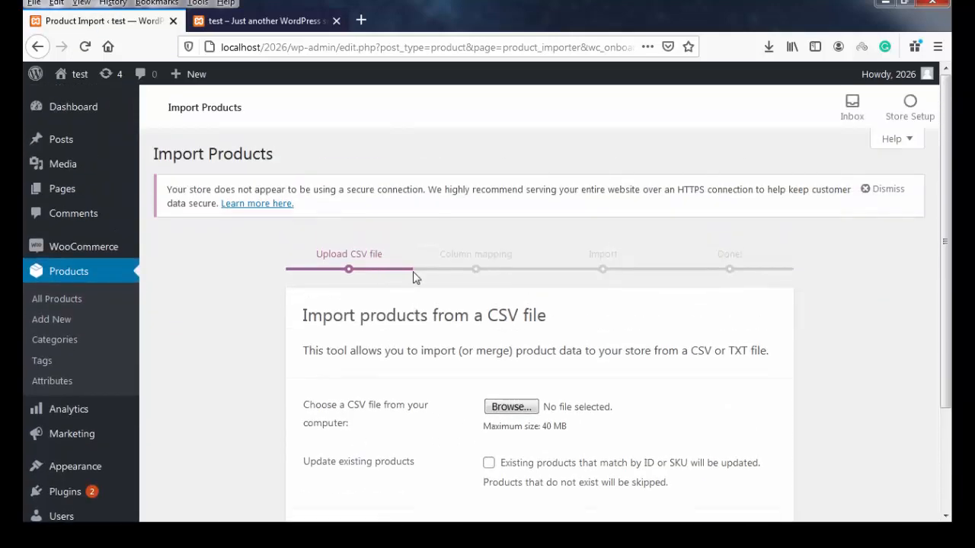
Dismiss the secure connection notice and show the product importer's advanced options
{"action": "left_click", "coordinate": [883, 189]}
{"action": "scroll", "coordinate": [352, 429], "scroll_direction": "down", "scroll_amount": 2}
{"action": "left_click", "coordinate": [352, 423]}
{"action": "scroll", "coordinate": [350, 374], "scroll_direction": "down", "scroll_amount": 4}
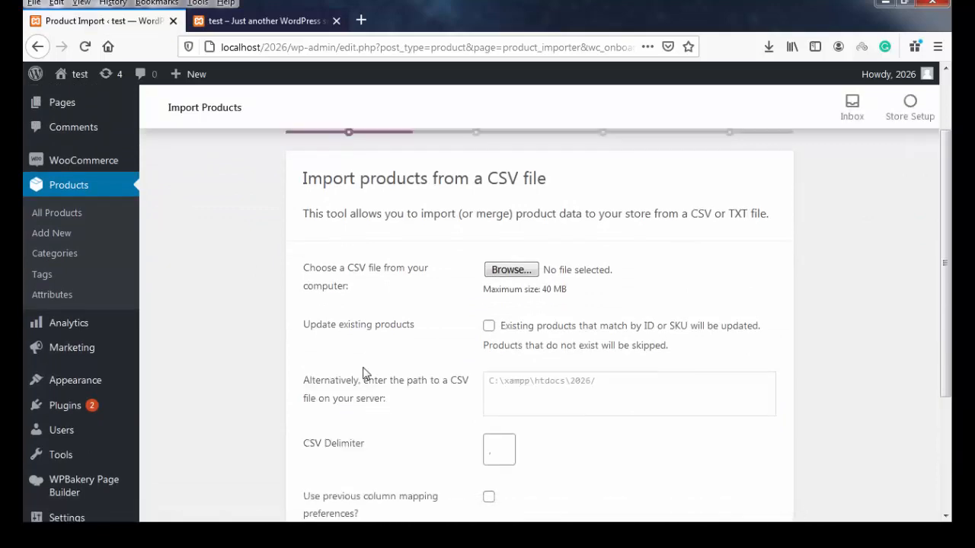
{"action": "scroll", "coordinate": [434, 409], "scroll_direction": "up", "scroll_amount": 5}
Open the Set up payments task from the WooCommerce home page and enable Cash on delivery
{"action": "mouse_move", "coordinate": [75, 212]}
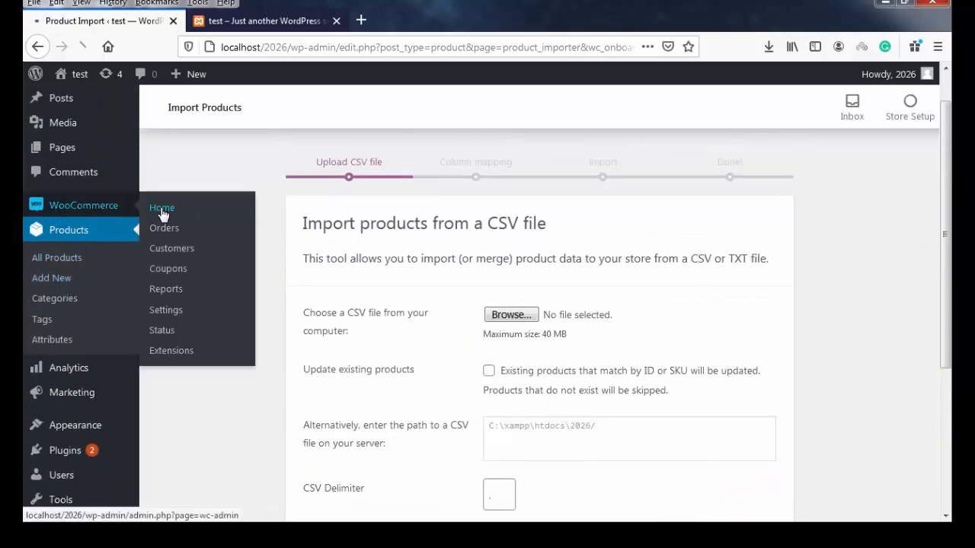
{"action": "left_click", "coordinate": [159, 210]}
{"action": "scroll", "coordinate": [316, 259], "scroll_direction": "down", "scroll_amount": 2}
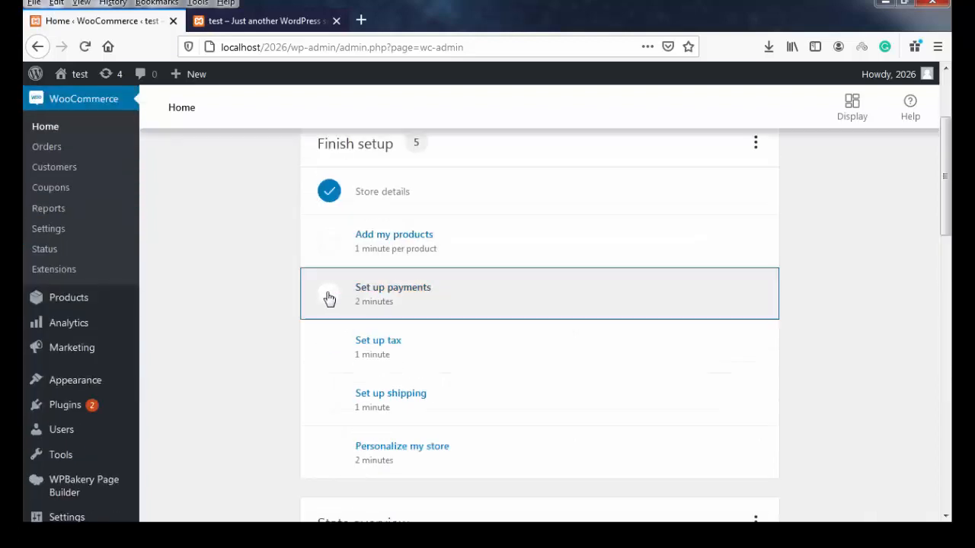
{"action": "left_click", "coordinate": [328, 300]}
{"action": "scroll", "coordinate": [512, 276], "scroll_direction": "up", "scroll_amount": 1}
{"action": "left_click", "coordinate": [746, 217]}
{"action": "scroll", "coordinate": [545, 289], "scroll_direction": "up", "scroll_amount": 2}
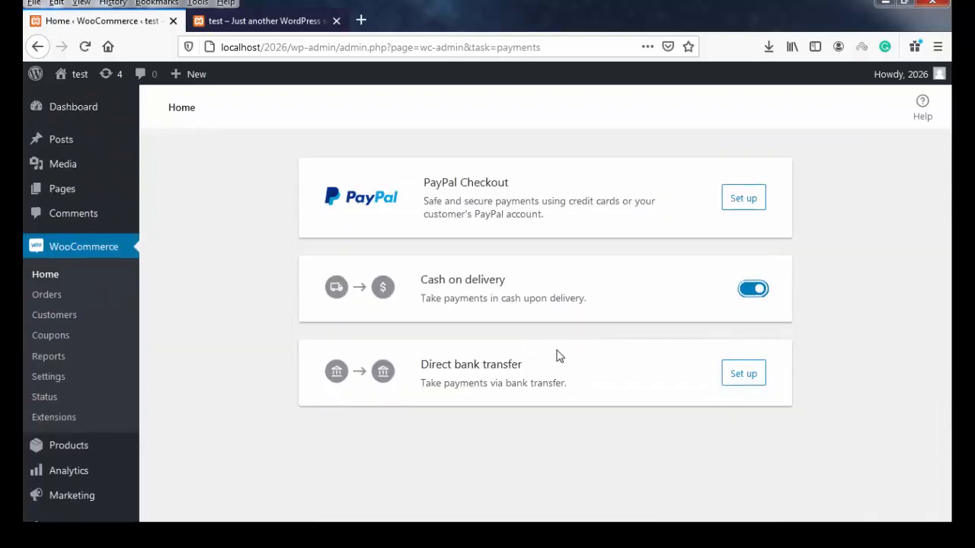
Open the Set up tax task from the WooCommerce home page and go on to configure the standard tax rates
{"action": "left_click", "coordinate": [105, 274]}
{"action": "scroll", "coordinate": [366, 282], "scroll_direction": "down", "scroll_amount": 3}
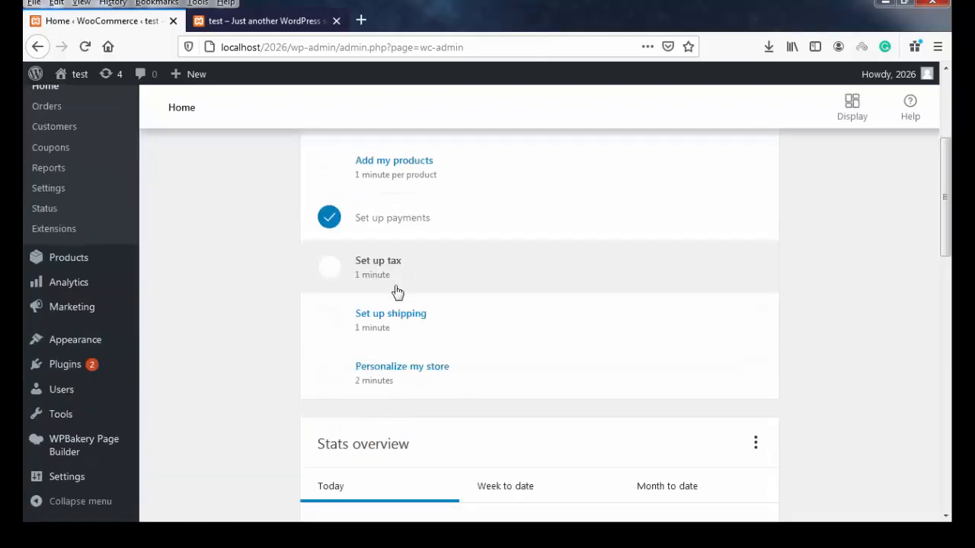
{"action": "left_click", "coordinate": [345, 269]}
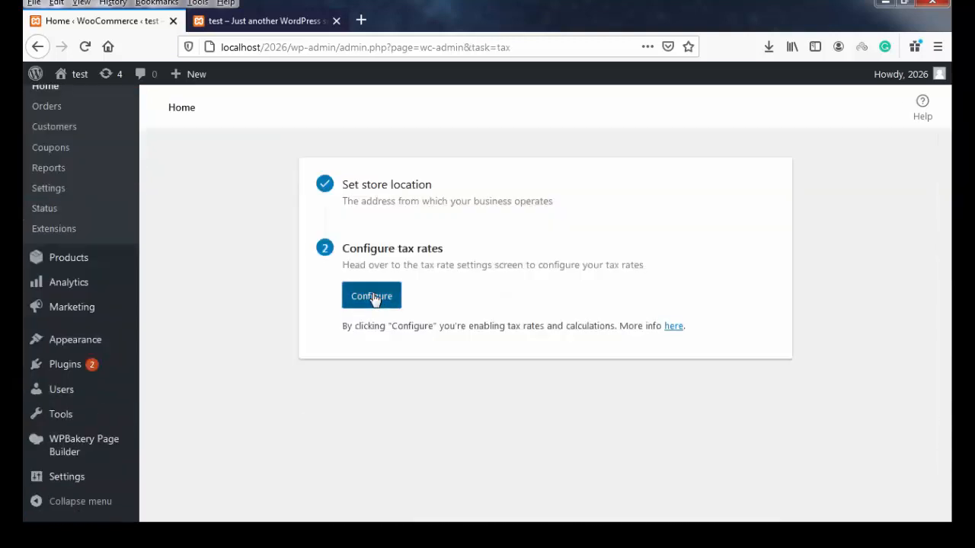
{"action": "left_click", "coordinate": [384, 301]}
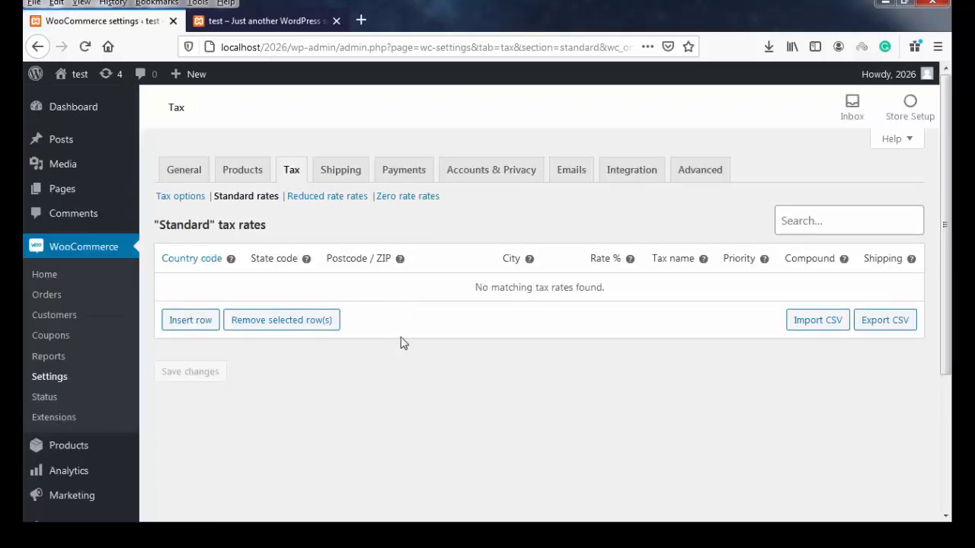
Open the Personalize my store task from the WooCommerce home page and import the sample products
{"action": "left_click", "coordinate": [44, 274]}
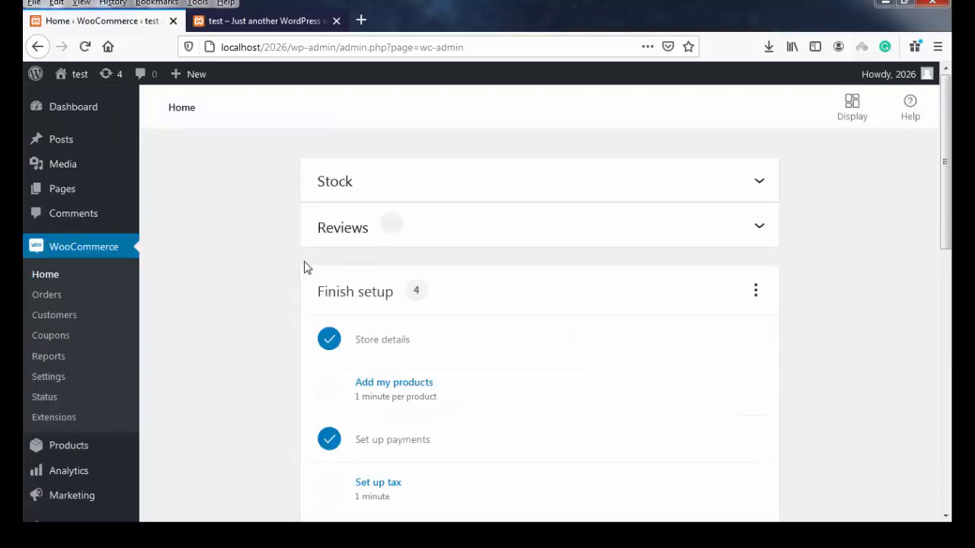
{"action": "scroll", "coordinate": [306, 266], "scroll_direction": "down", "scroll_amount": 2}
{"action": "scroll", "coordinate": [307, 264], "scroll_direction": "down", "scroll_amount": 3}
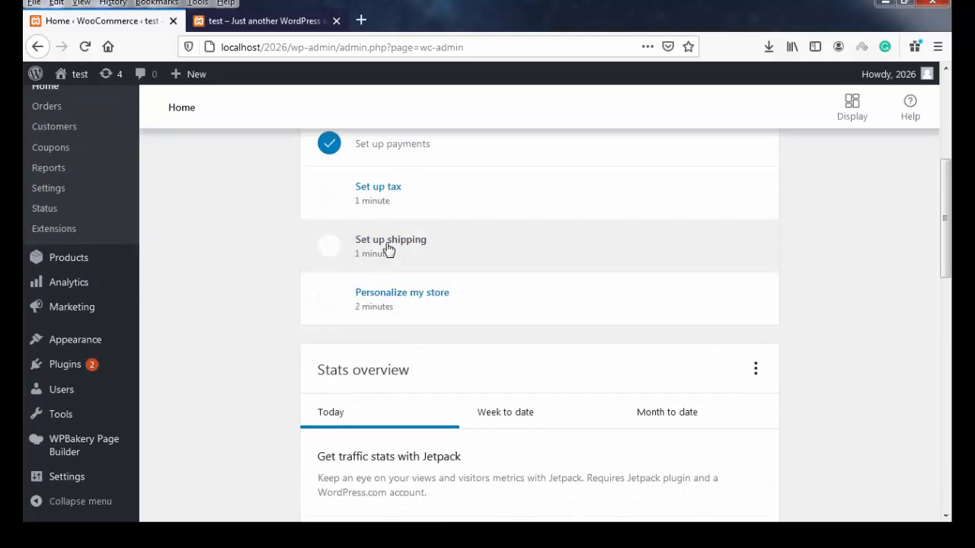
{"action": "left_click", "coordinate": [370, 298]}
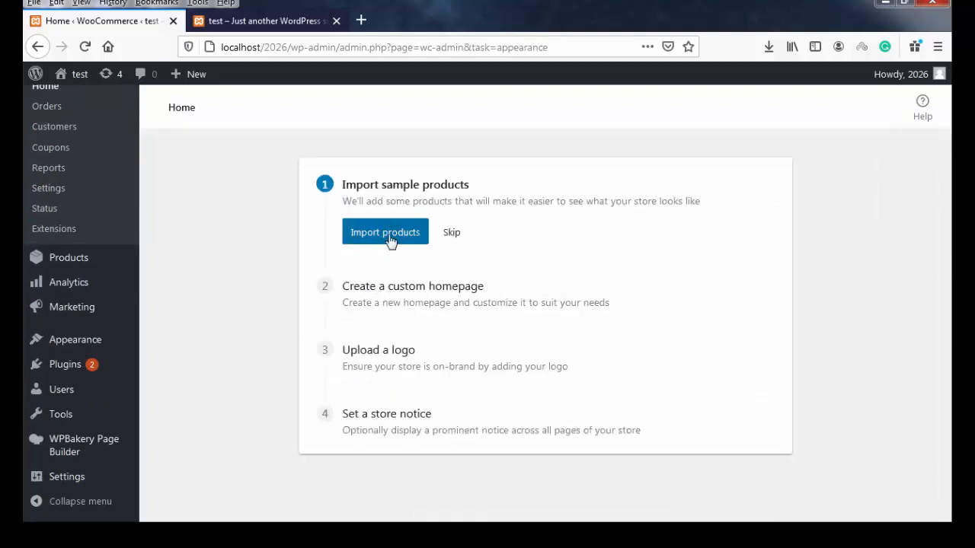
{"action": "left_click", "coordinate": [375, 234]}
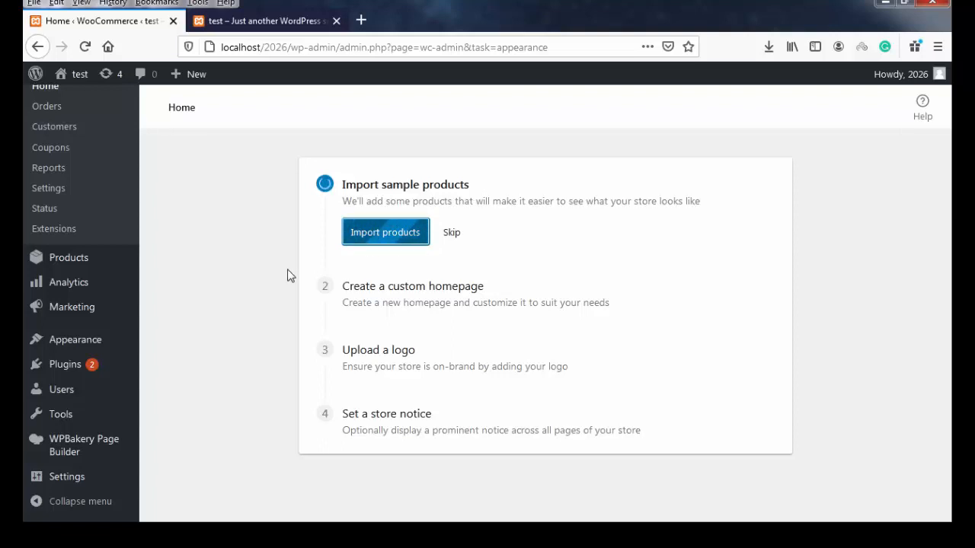
Open the site's front end in a new browser tab, look through the front page and close the duplicate tab
{"action": "right_click", "coordinate": [76, 98]}
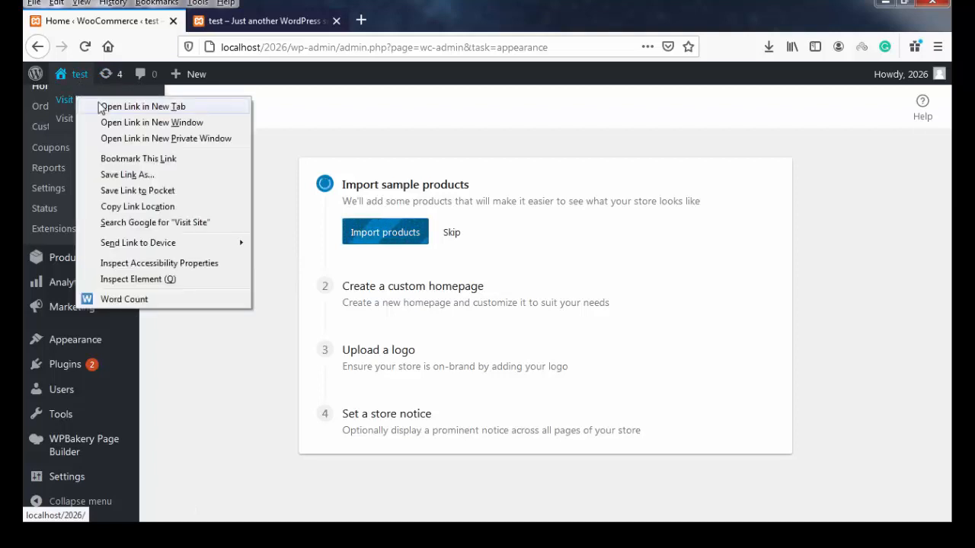
{"action": "left_click", "coordinate": [101, 106]}
{"action": "left_click", "coordinate": [218, 26]}
{"action": "scroll", "coordinate": [193, 224], "scroll_direction": "down", "scroll_amount": 5}
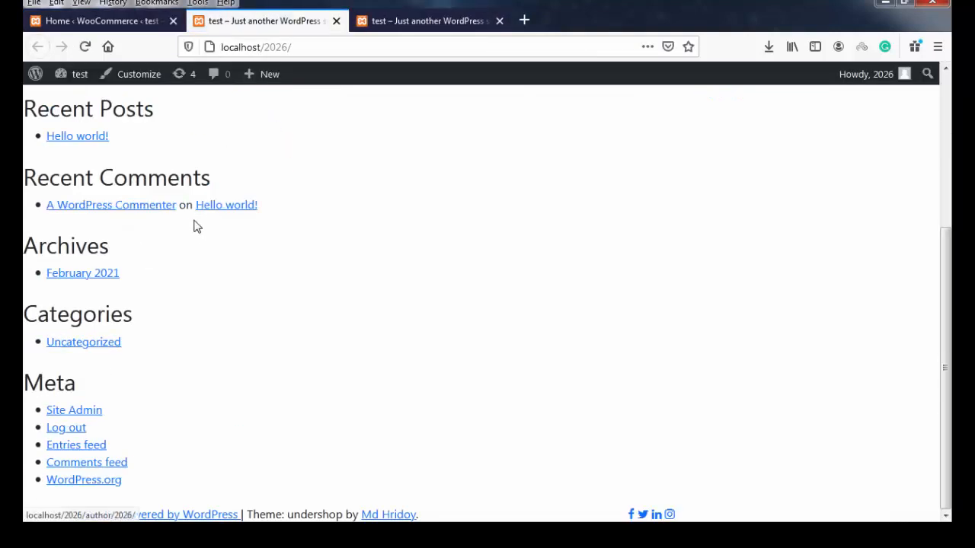
{"action": "scroll", "coordinate": [200, 244], "scroll_direction": "up", "scroll_amount": 5}
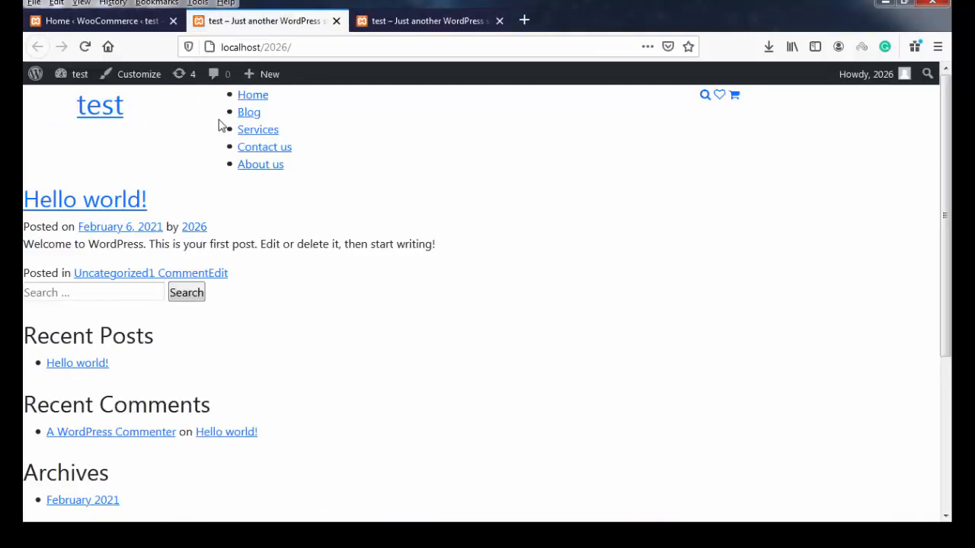
{"action": "left_click", "coordinate": [336, 20]}
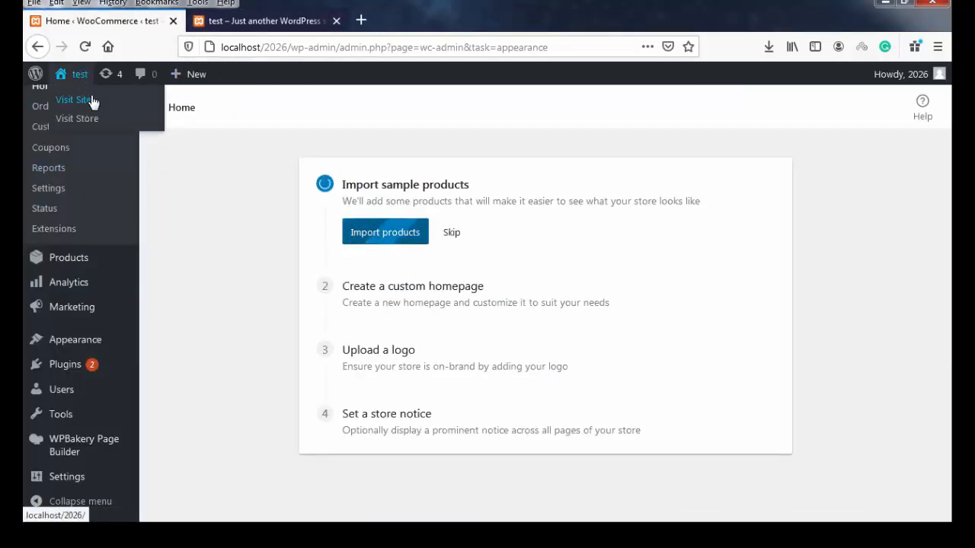
Open the list of all pages in the second browser tab and look through the pages WooCommerce added
{"action": "left_click", "coordinate": [92, 102]}
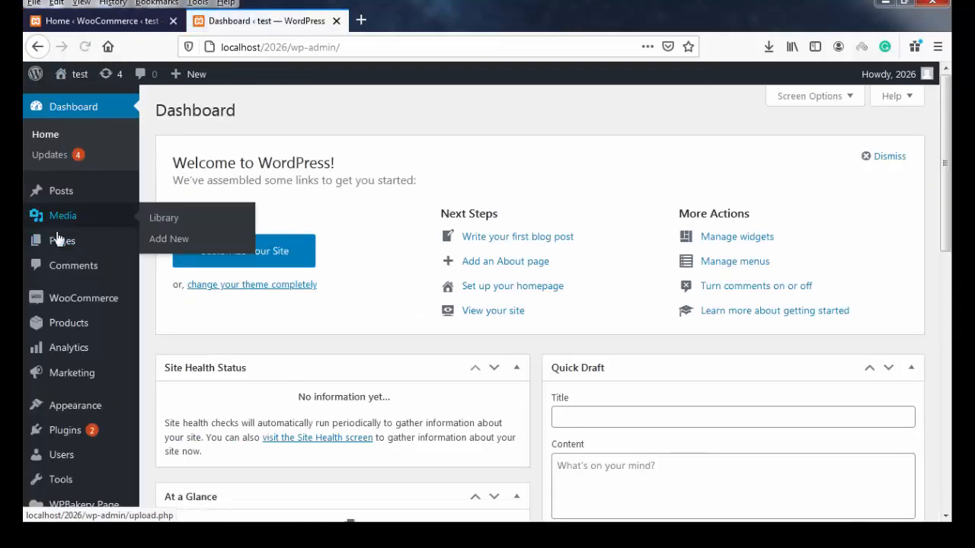
{"action": "left_click", "coordinate": [177, 250]}
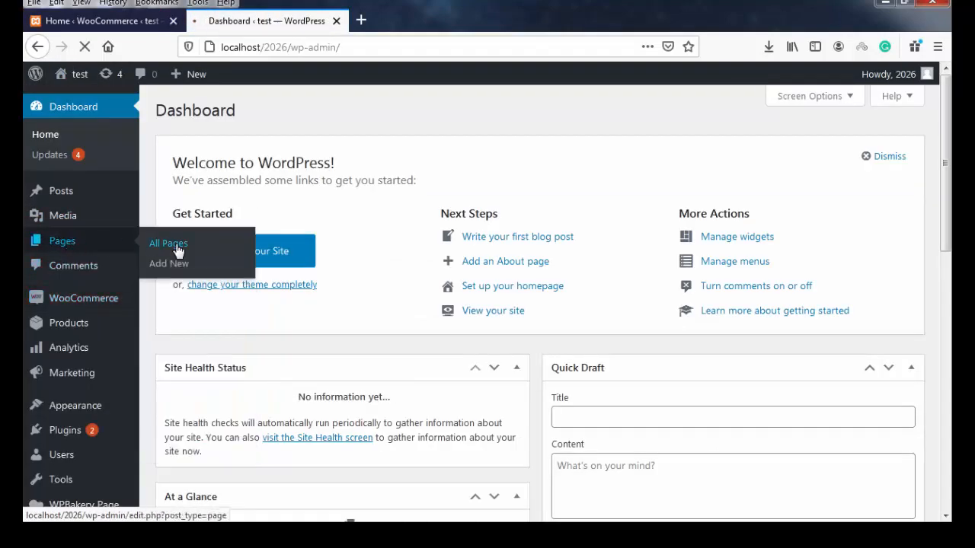
{"action": "scroll", "coordinate": [246, 266], "scroll_direction": "down", "scroll_amount": 5}
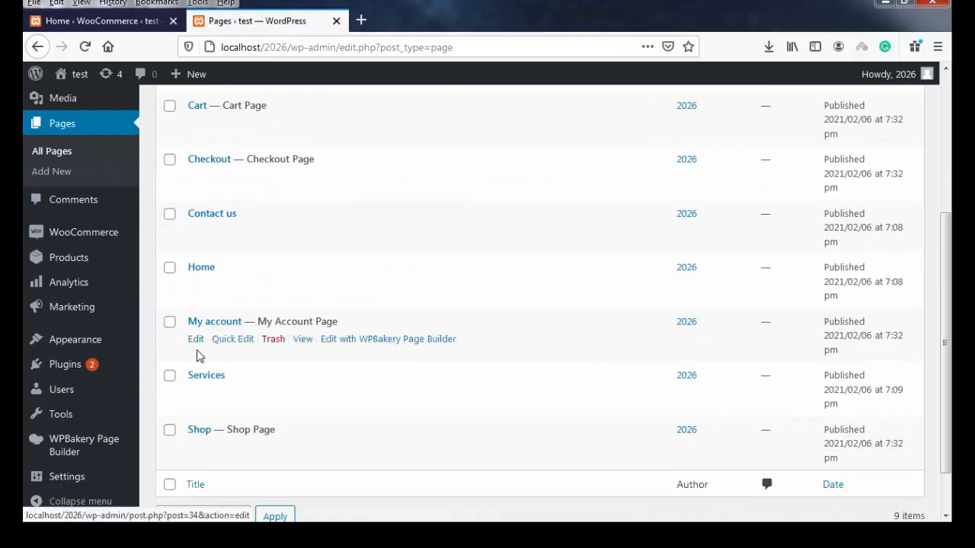
{"action": "scroll", "coordinate": [197, 356], "scroll_direction": "down", "scroll_amount": 2}
View the Shop page in a new browser tab, close it and return to the start of the pages list
{"action": "right_click", "coordinate": [302, 390]}
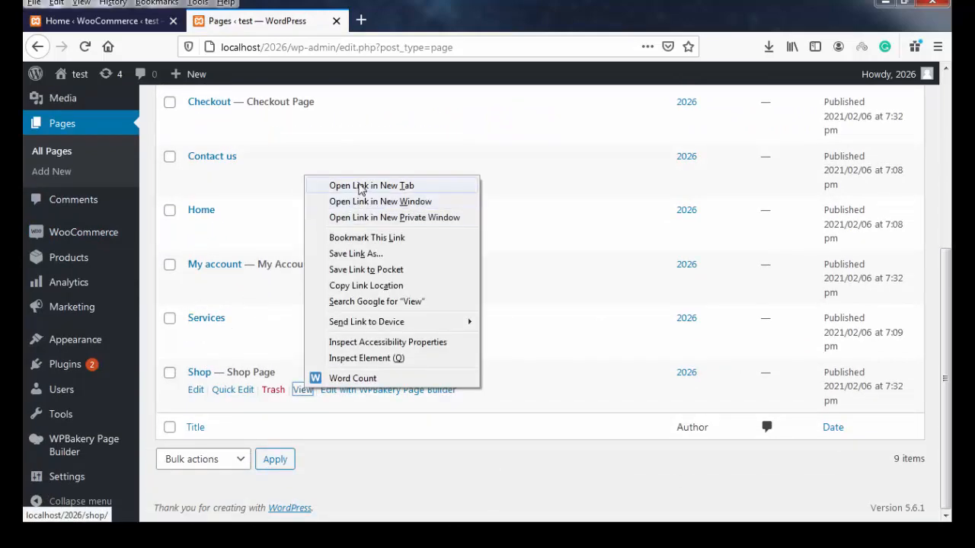
{"action": "left_click", "coordinate": [361, 188]}
{"action": "left_click", "coordinate": [411, 21]}
{"action": "scroll", "coordinate": [267, 236], "scroll_direction": "down", "scroll_amount": 2}
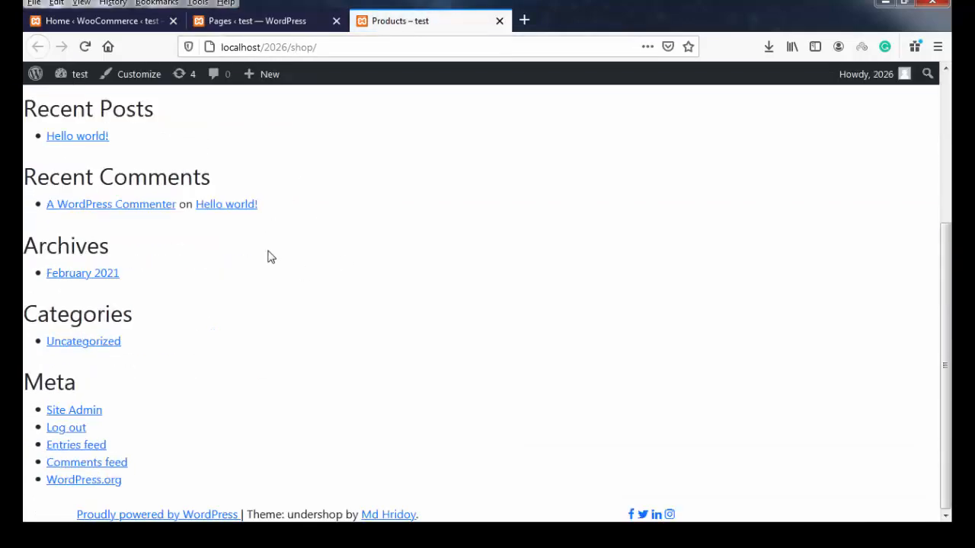
{"action": "left_click", "coordinate": [499, 22]}
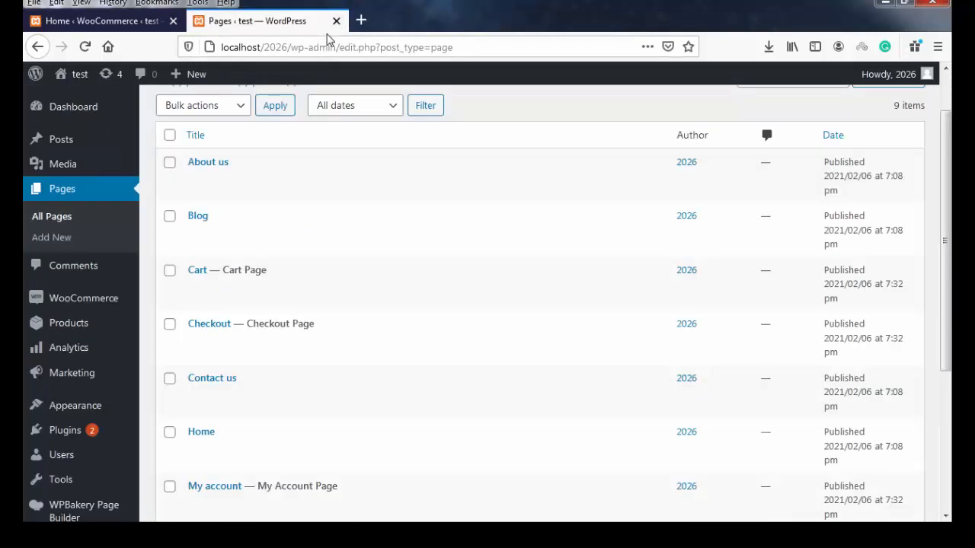
{"action": "scroll", "coordinate": [354, 134], "scroll_direction": "up", "scroll_amount": 2}
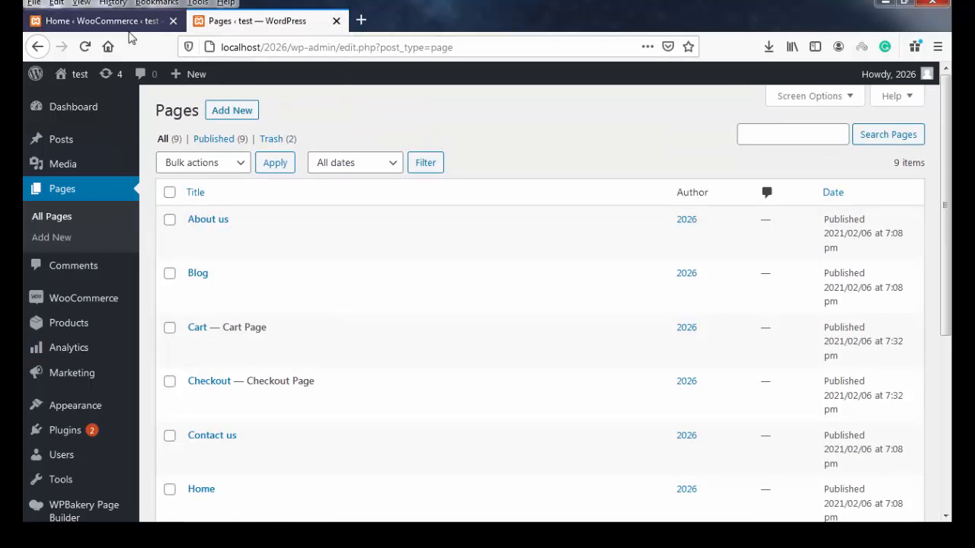
Skip the custom homepage and the logo upload, and complete the Personalize my store task with an empty store notice
{"action": "left_click", "coordinate": [122, 21]}
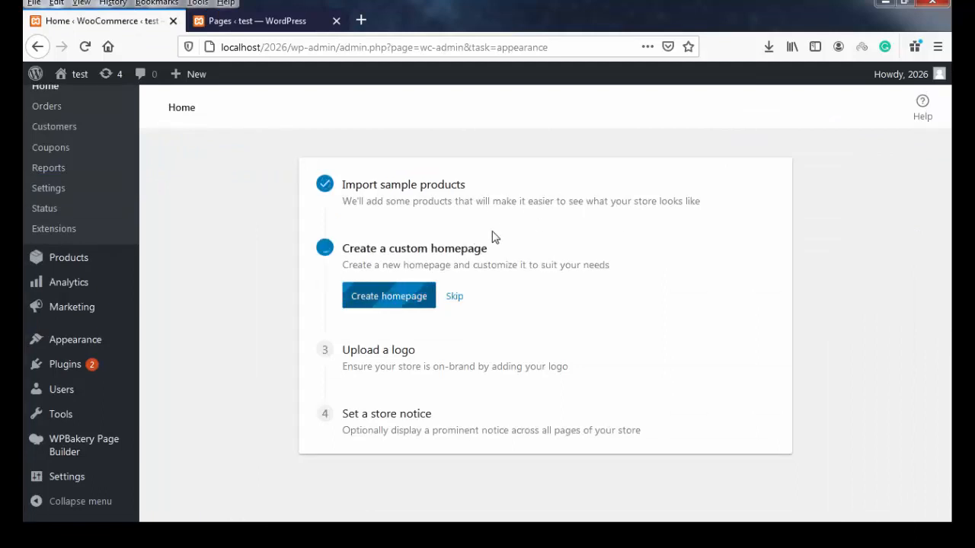
{"action": "left_click", "coordinate": [451, 297]}
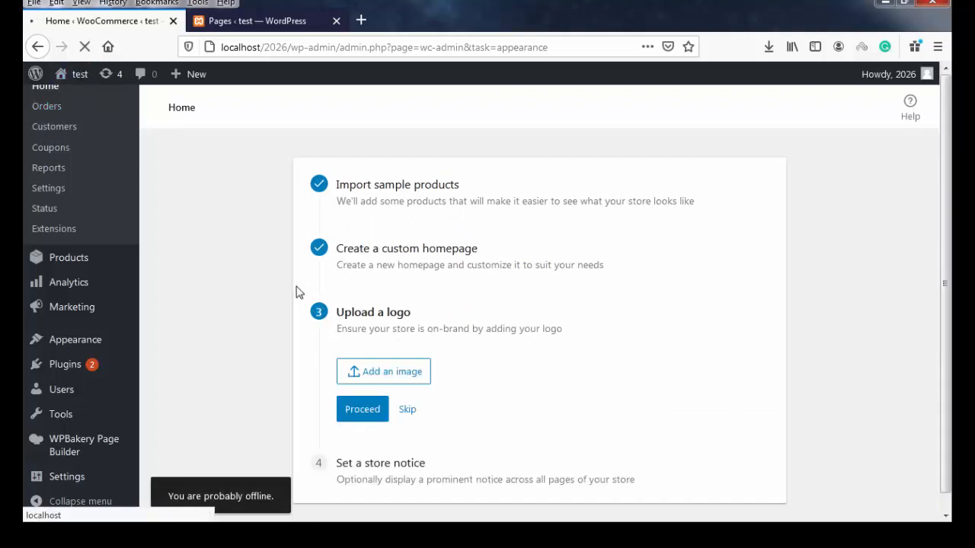
{"action": "left_click", "coordinate": [406, 394]}
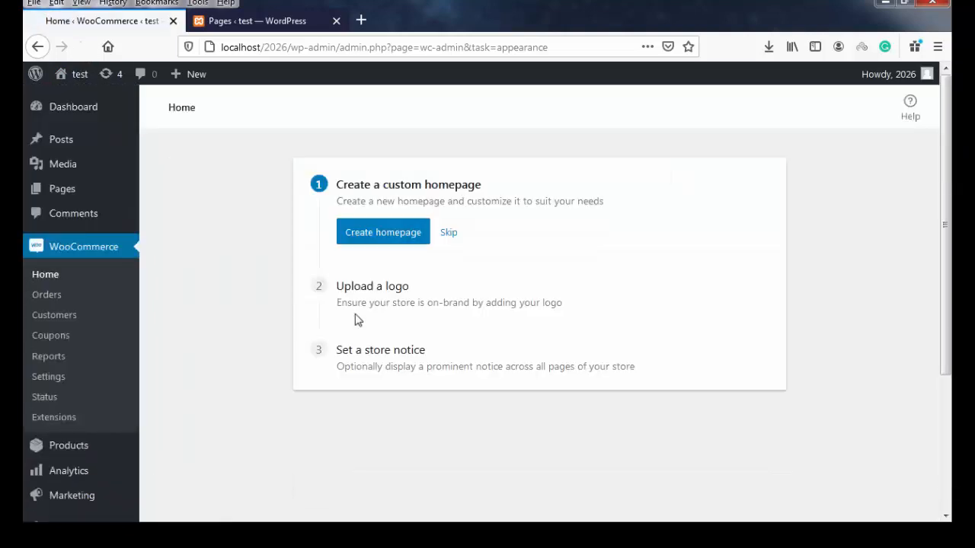
{"action": "left_click", "coordinate": [447, 235]}
{"action": "left_click", "coordinate": [405, 343]}
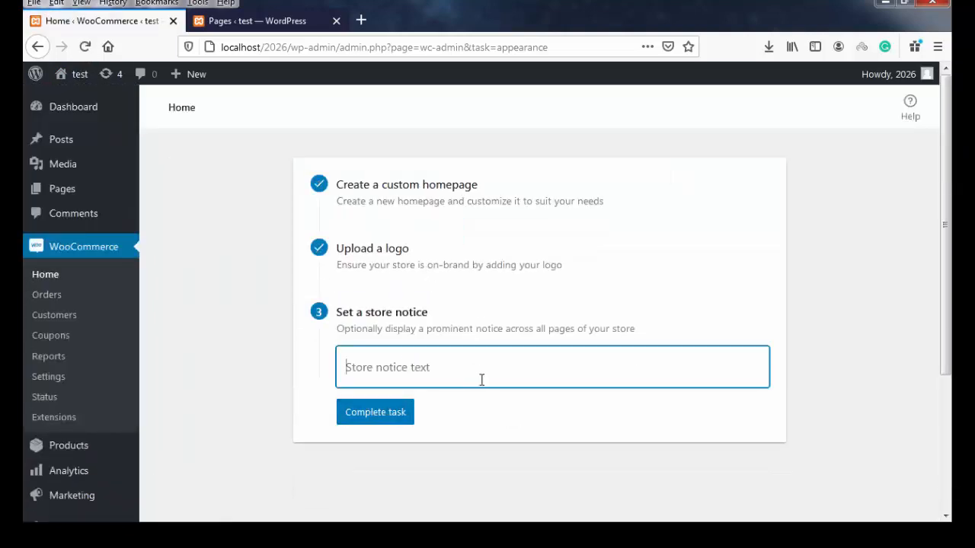
{"action": "left_click", "coordinate": [363, 412]}
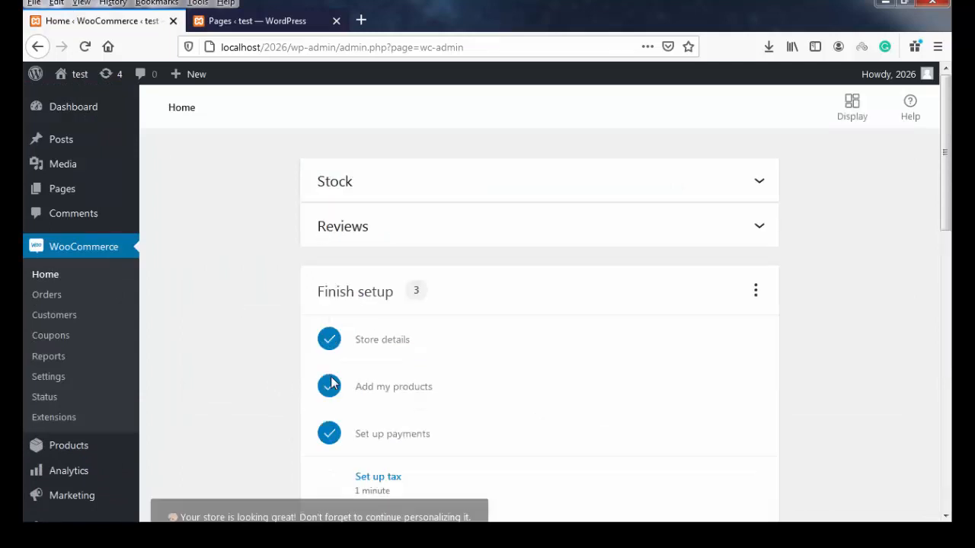
Look through the remaining setup tasks, the stats overview and the inbox notices on the WooCommerce home page
{"action": "scroll", "coordinate": [320, 362], "scroll_direction": "down", "scroll_amount": 2}
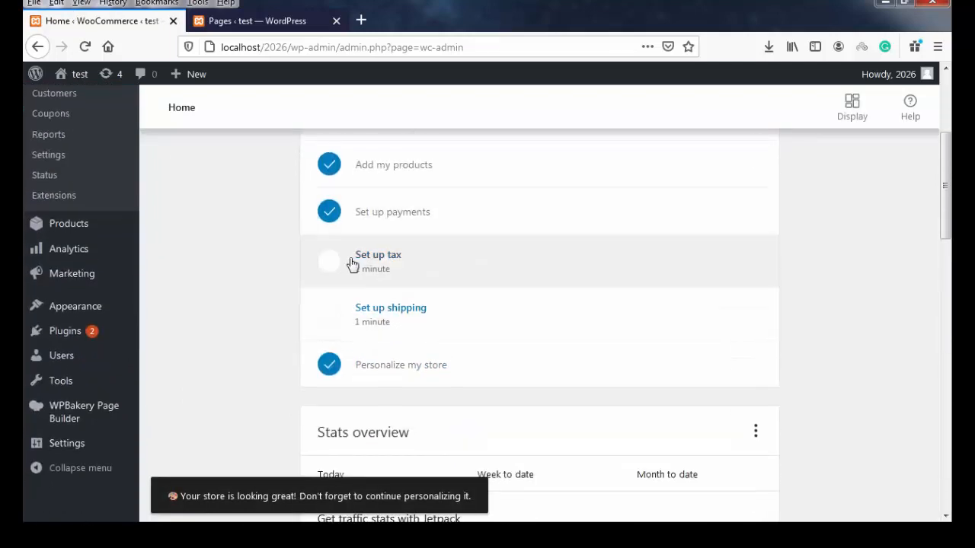
{"action": "scroll", "coordinate": [332, 319], "scroll_direction": "down", "scroll_amount": 3}
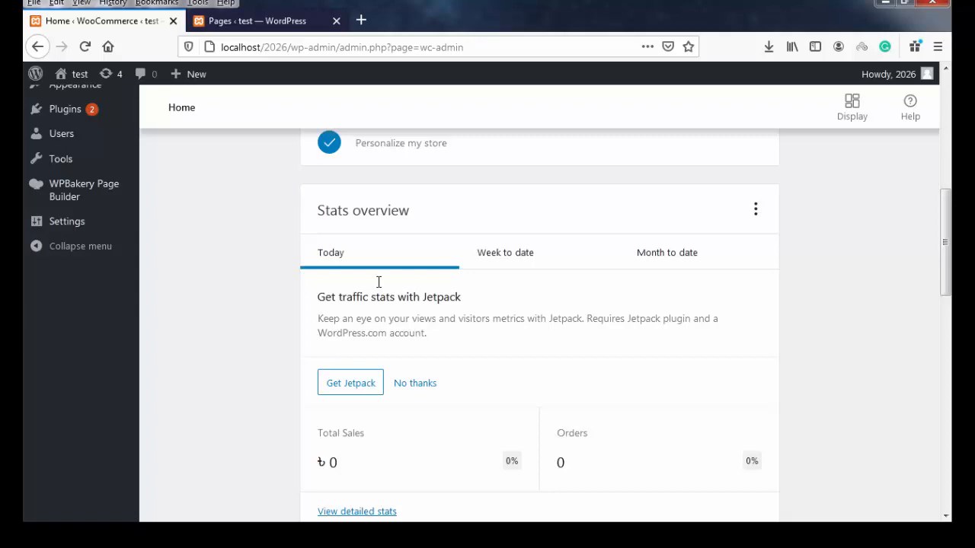
{"action": "scroll", "coordinate": [378, 282], "scroll_direction": "down", "scroll_amount": 10}
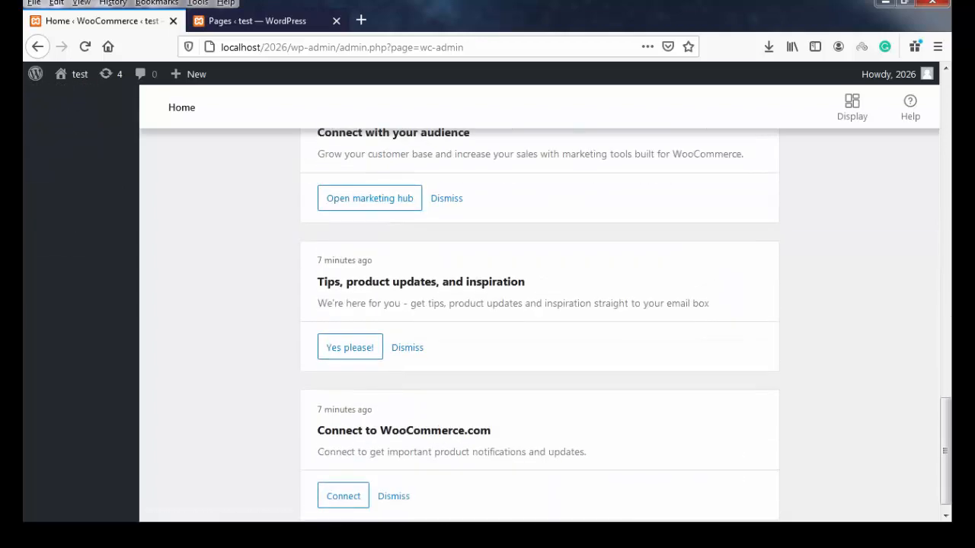